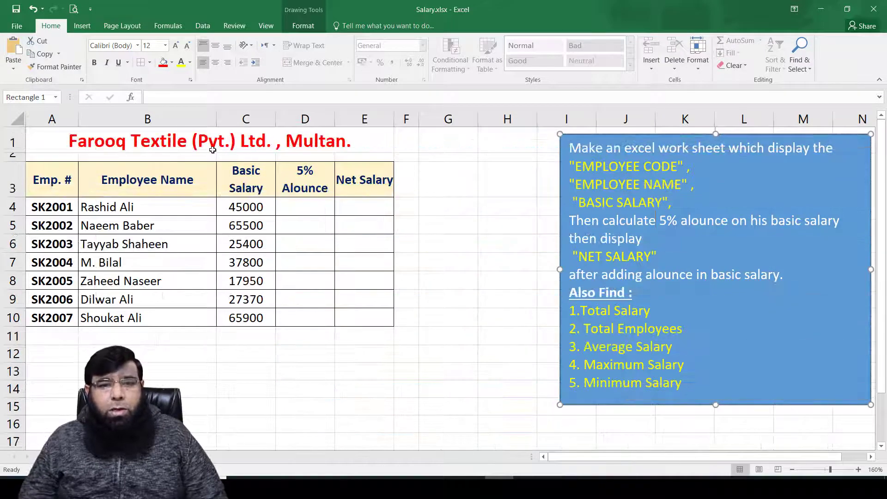
Enter the formula =5/100*c4 in D4 to calculate the first employee's 5% allowance
left_click(213, 149)
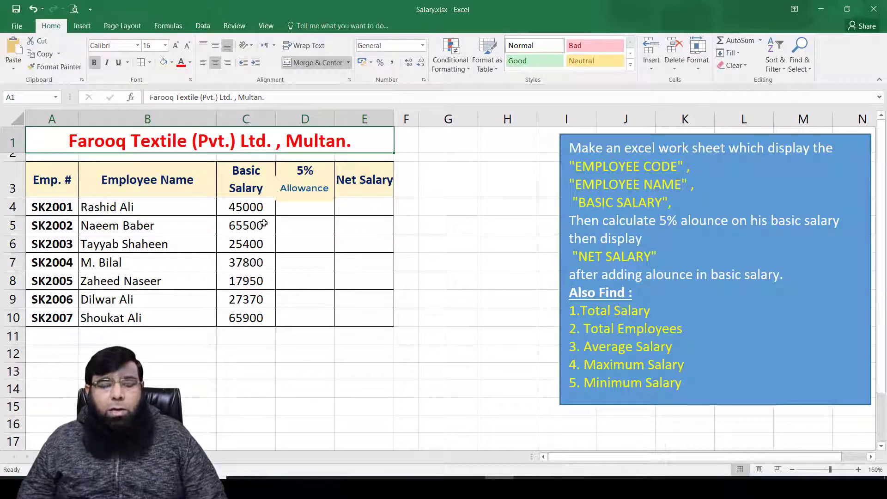
left_click(304, 205)
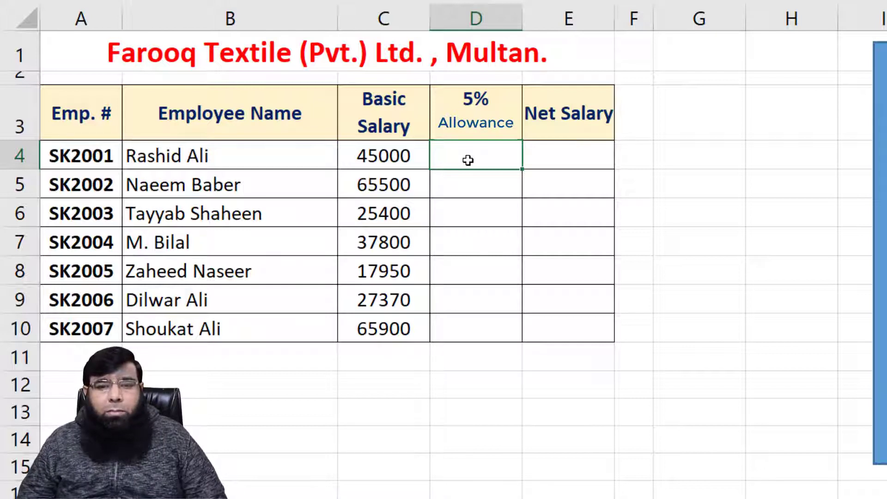
type("=")
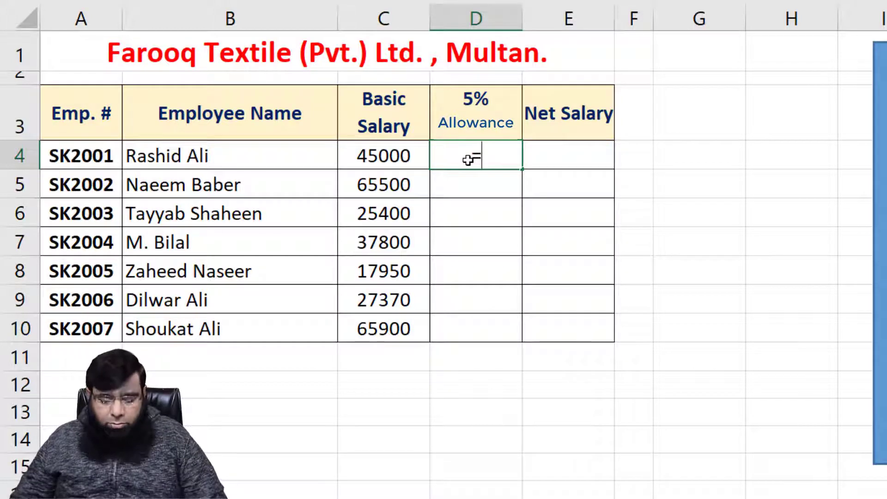
type("5/")
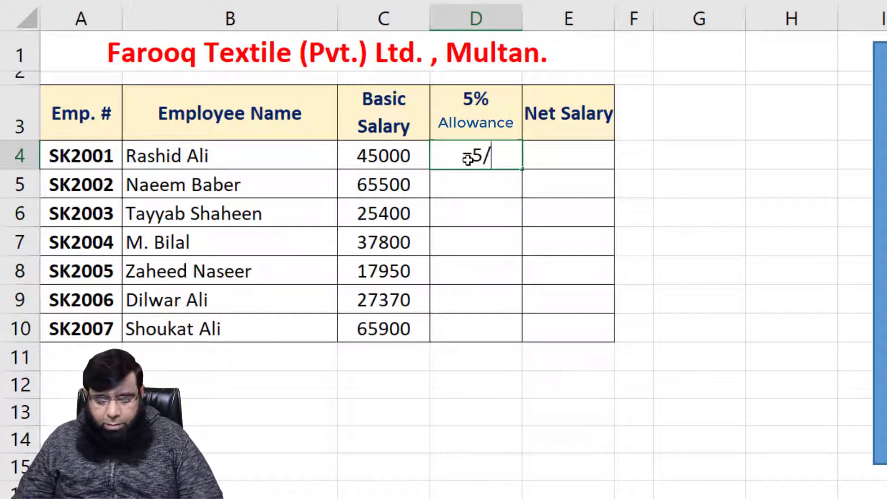
type("100")
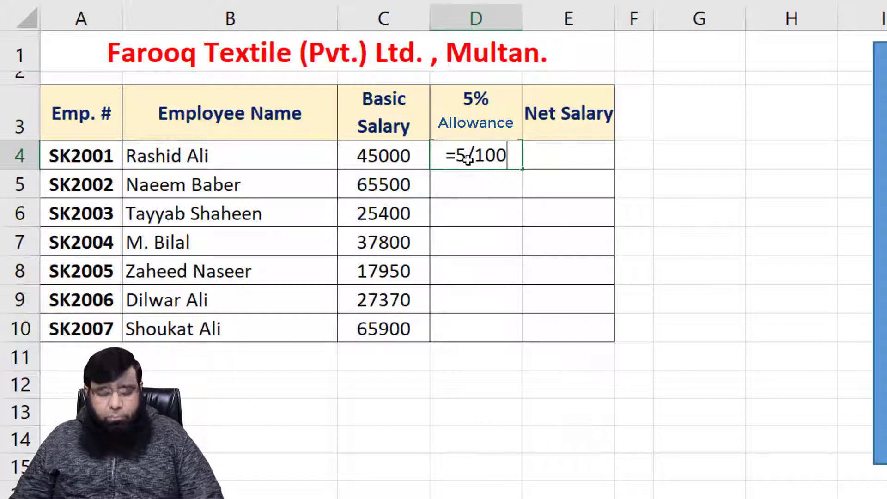
type("*")
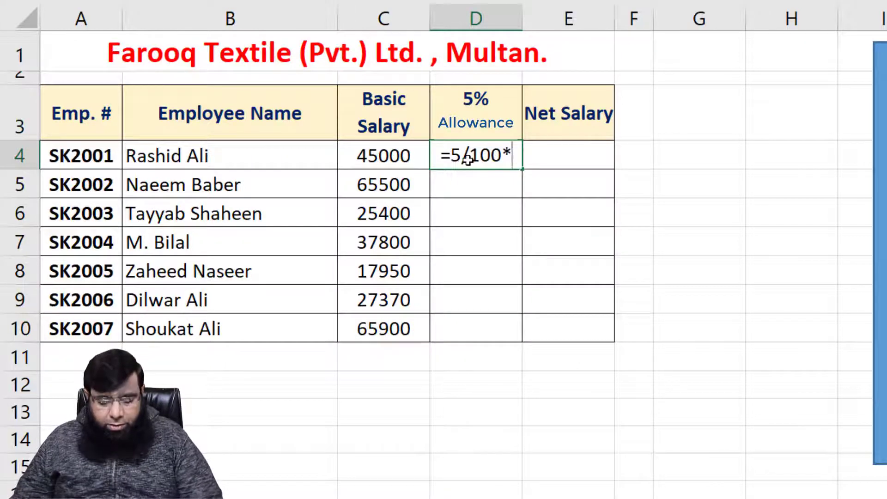
type("c4")
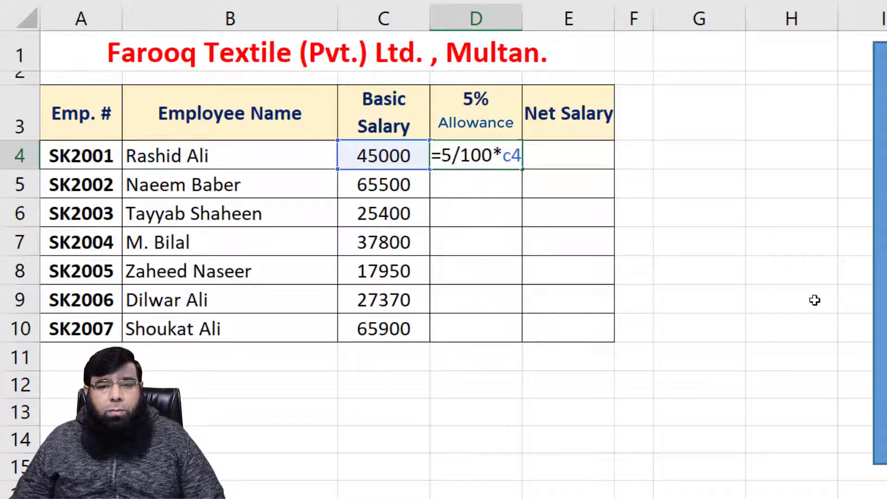
key("Return")
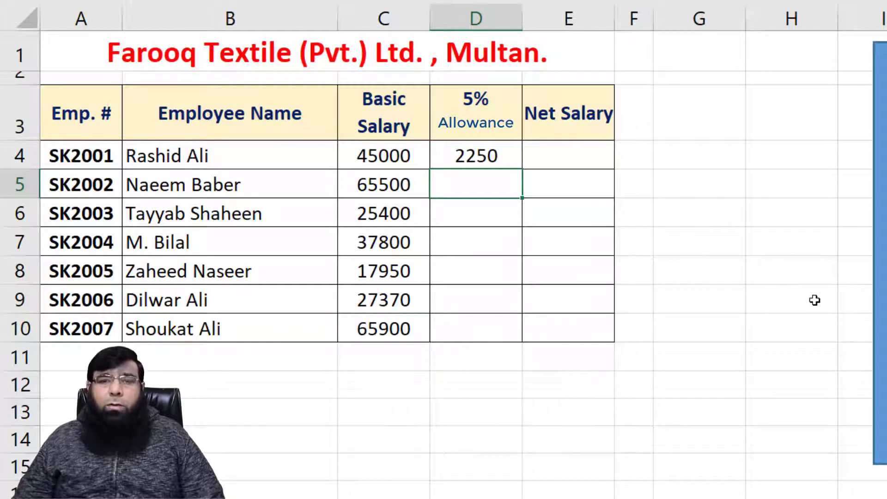
Test the allowance formula by setting the basic salary in C4 to 1000 and then to 10000
left_click(376, 154)
type("10")
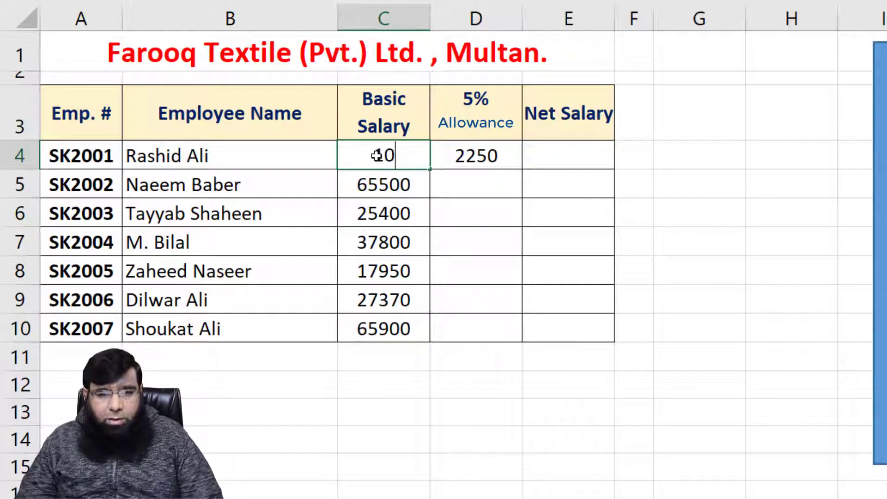
type("00")
key("Return")
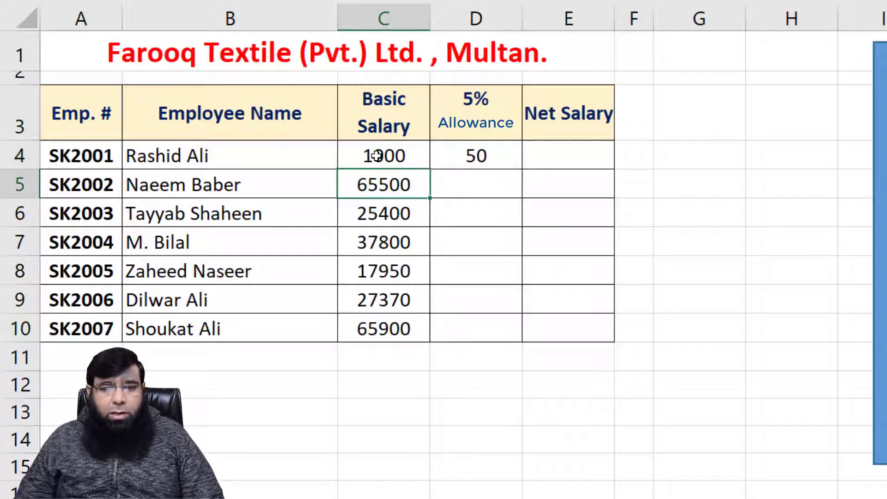
left_click(376, 155)
type("1")
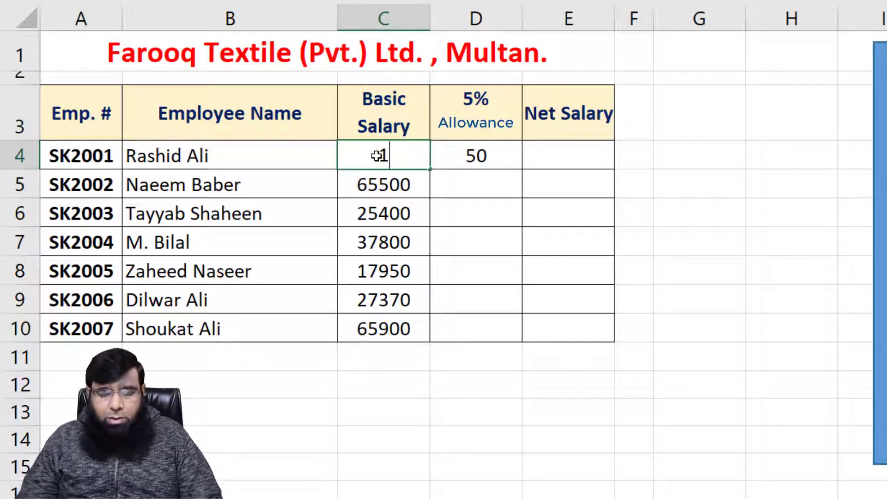
type("0000")
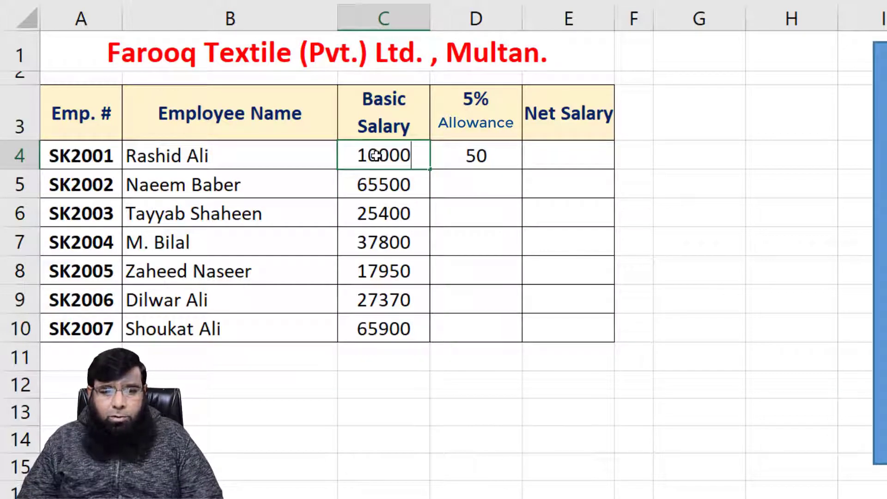
key("Return")
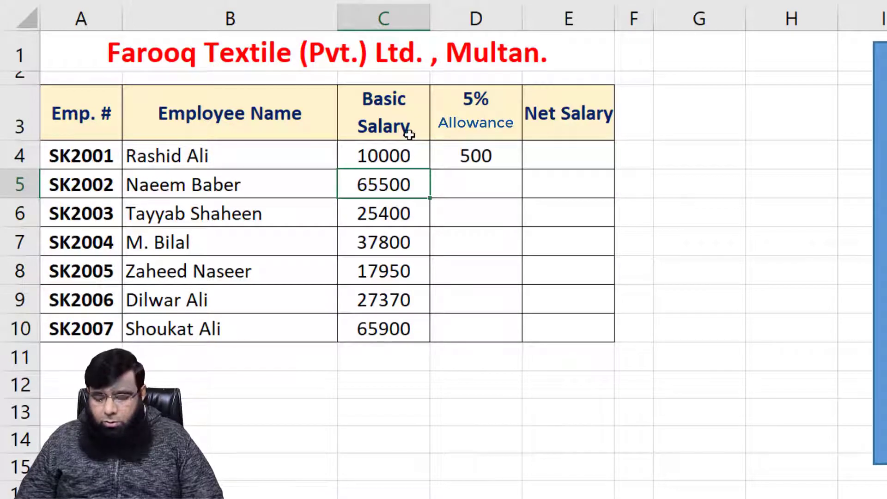
Set the first employee's basic salary in C4 back to 45000
key("Up")
type("45000")
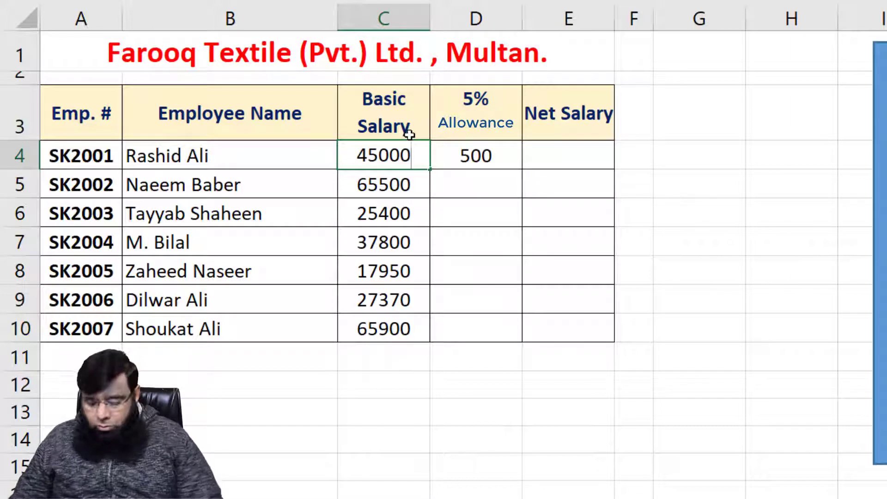
key("Return")
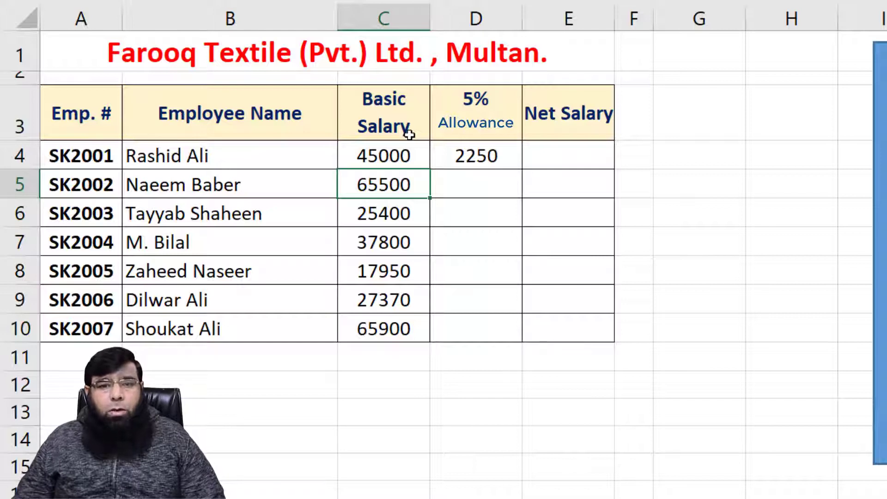
Fill the allowance formula from D4 down through D10 for all employees
left_click(483, 156)
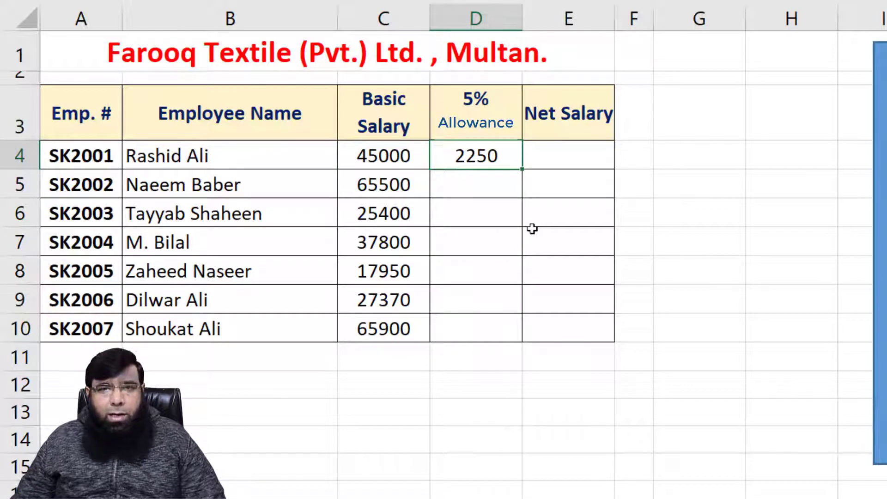
key("shift+Down")
key("shift+Down")
key("shift+Down")
key("shift+Down")
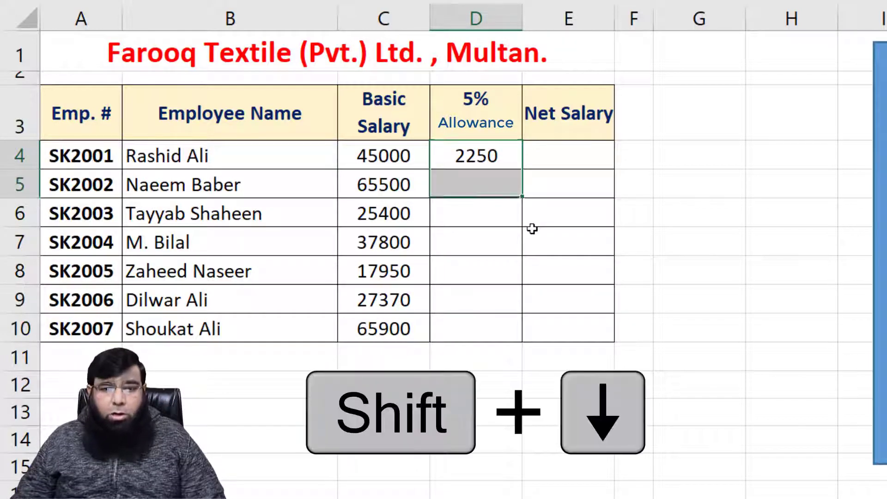
key("shift+Down")
key("shift+Down")
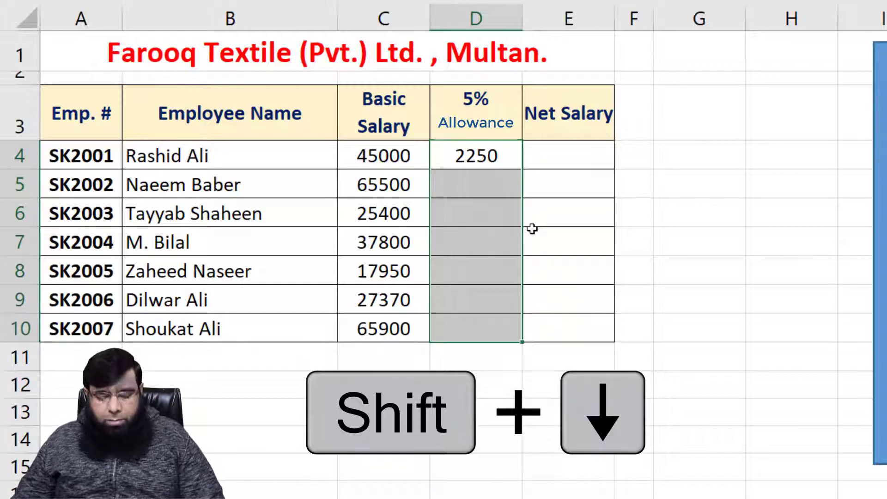
key("ctrl+d")
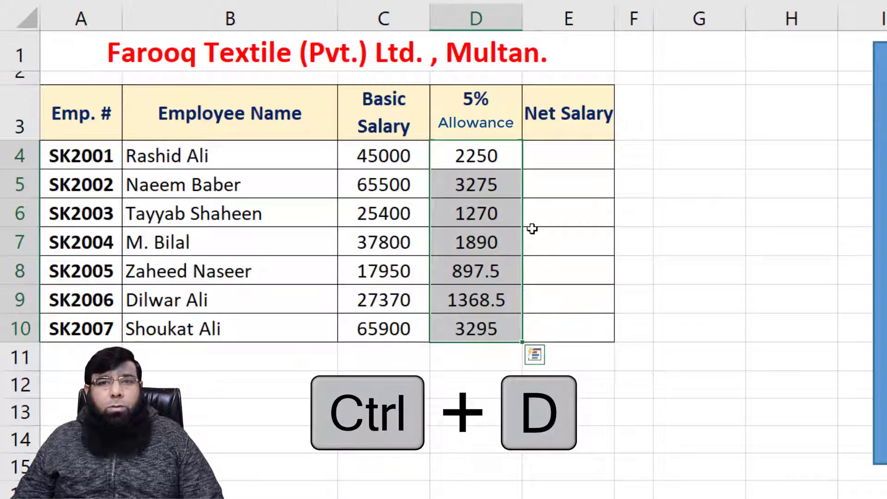
Enter the formula =c4+d4 in E4 to calculate the first employee's net salary
key("Right")
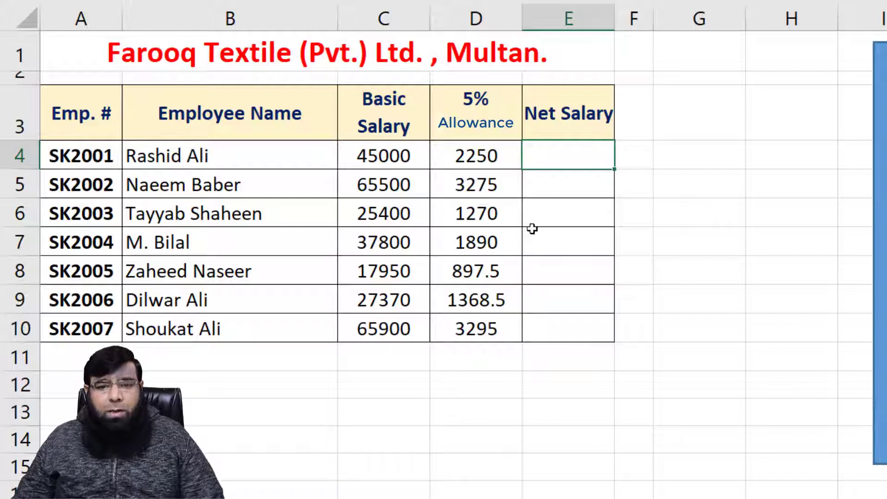
type("=")
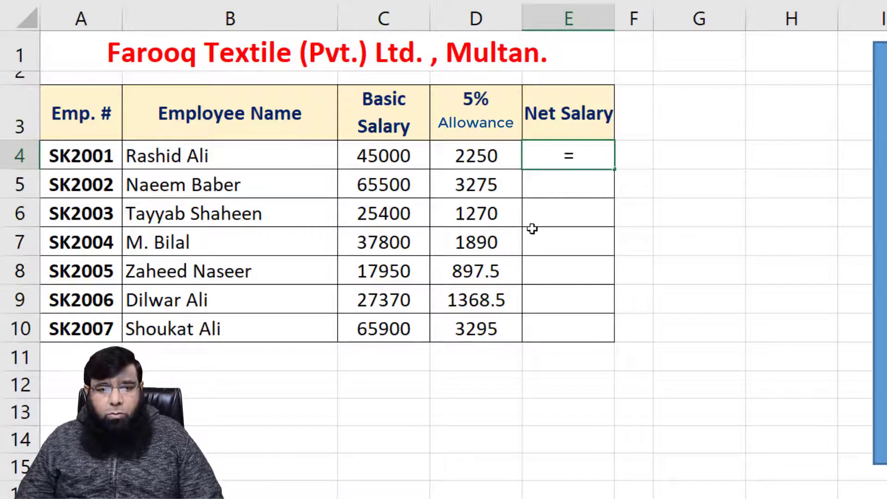
type("c4")
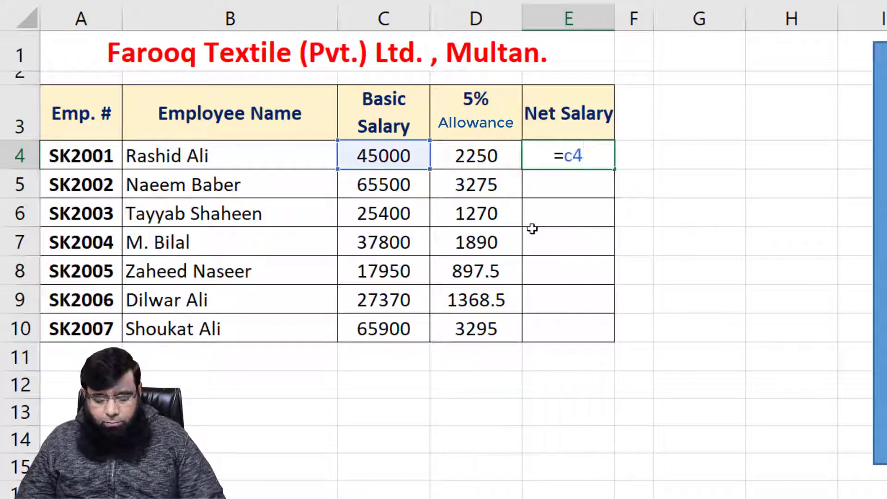
type("+d4")
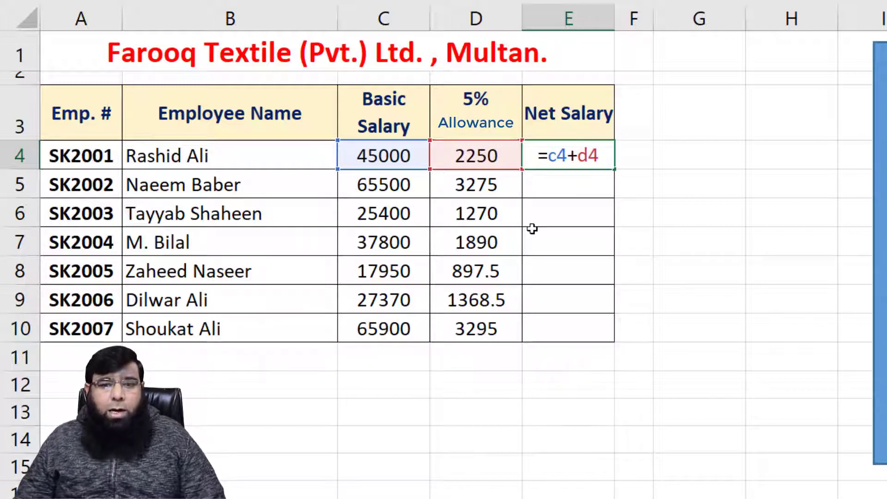
key("Return")
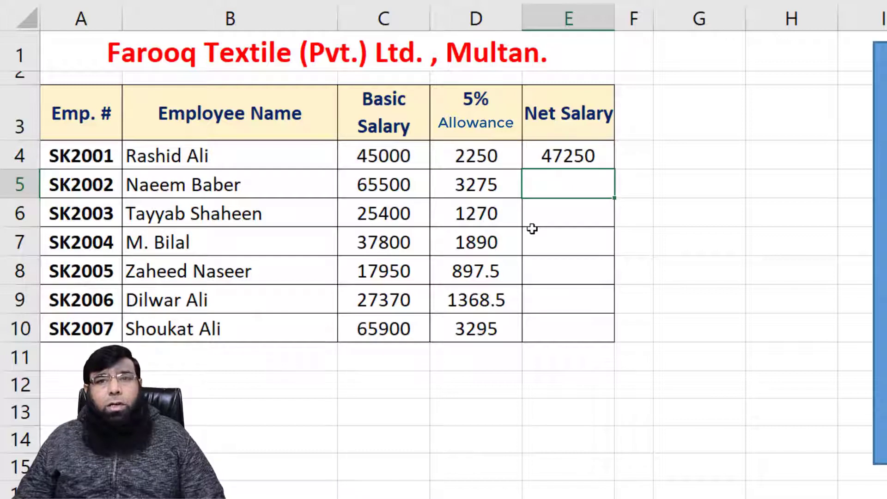
Fill the net salary formula from E4 down through E10 for the remaining employees
key("Up")
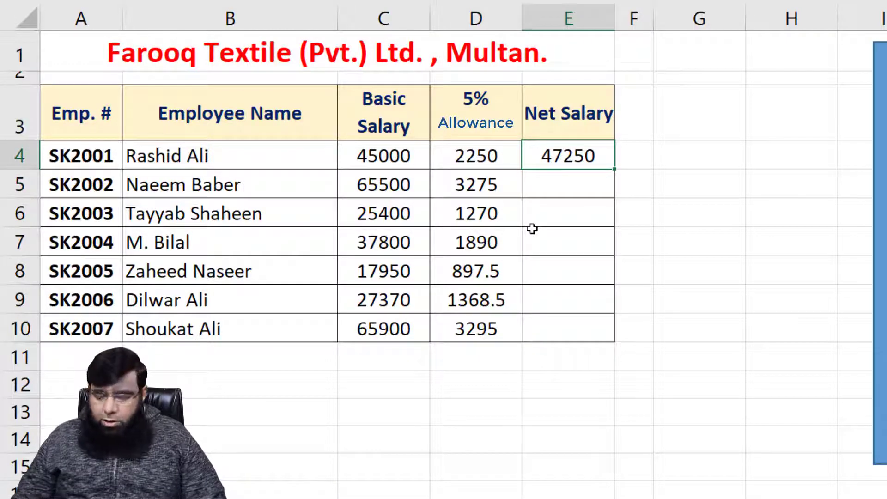
key("shift+Down")
key("shift+Down")
key("shift+Down")
key("shift+Down")
key("shift+Down")
key("shift+Down")
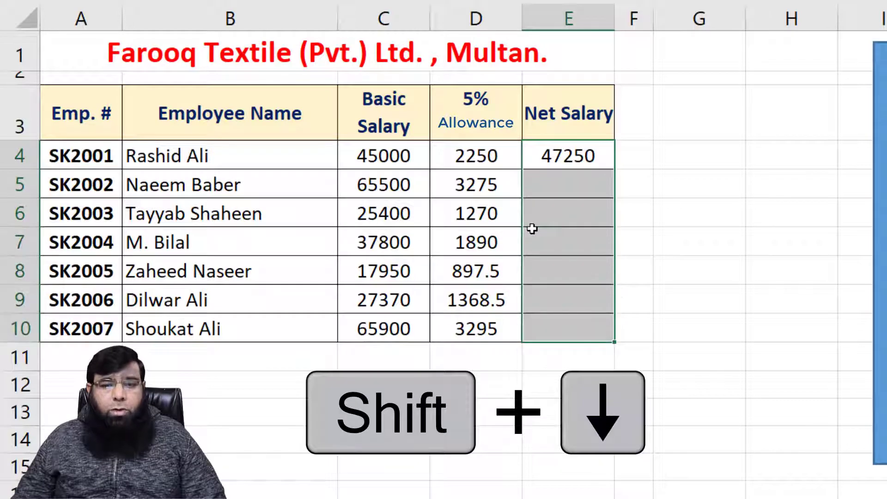
key("ctrl+d")
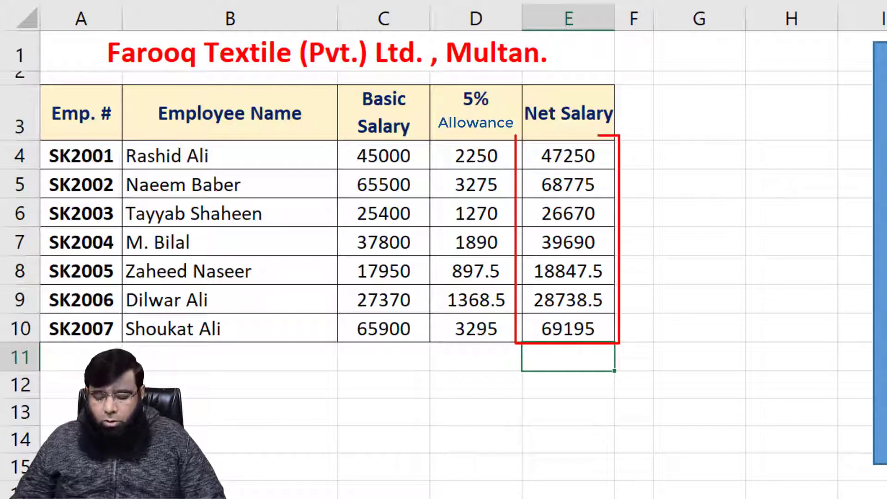
Enter the formula =sum(E4:E10) in E11 to total the net salaries
left_click(568, 328)
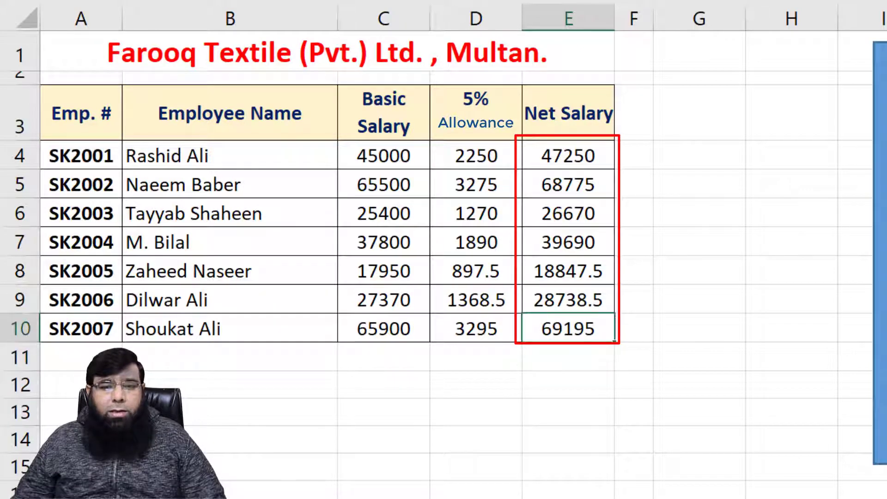
left_click(569, 357)
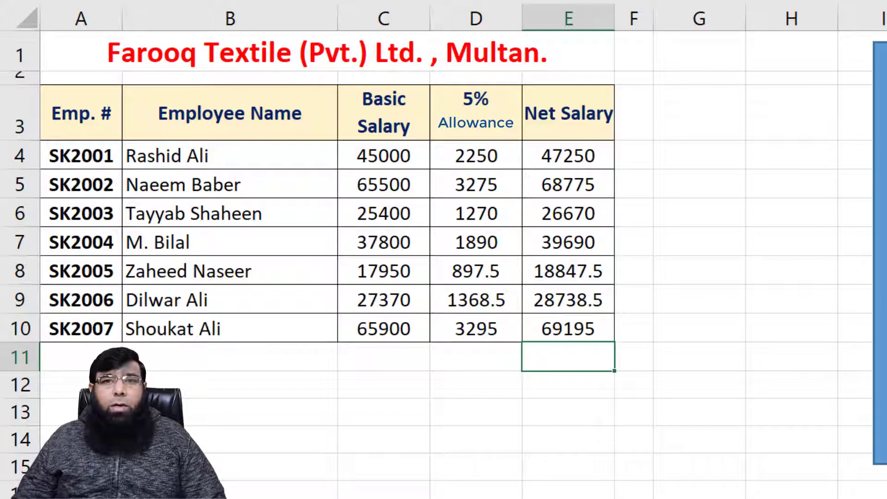
type("=")
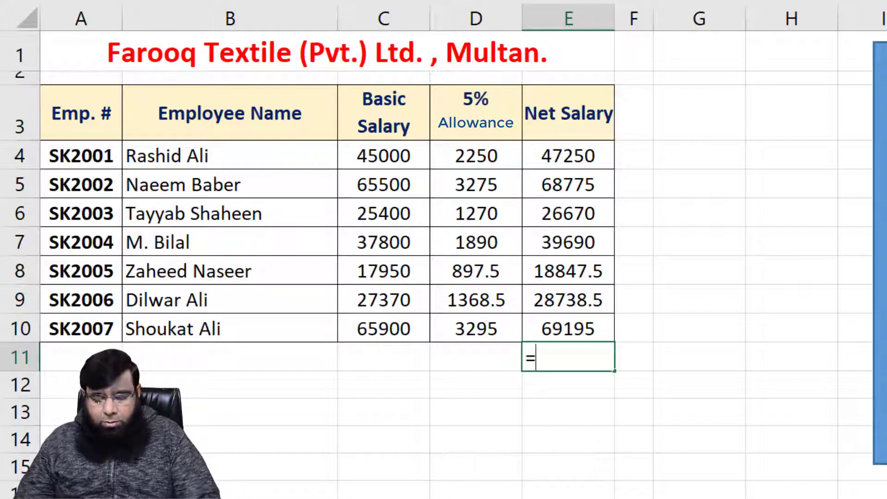
type("sun")
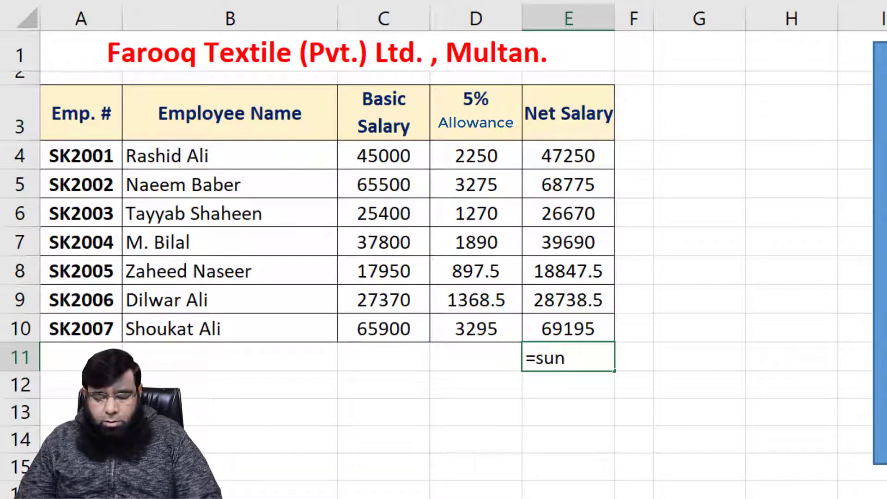
key("BackSpace")
type("m(")
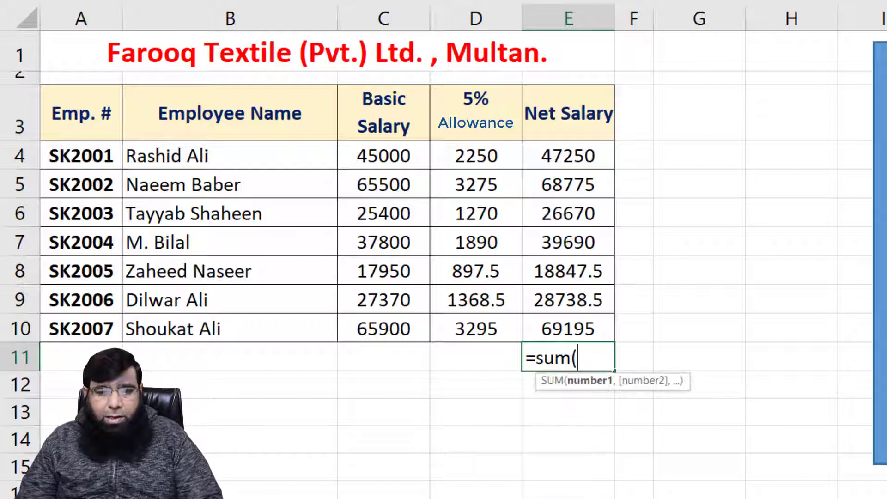
type("E")
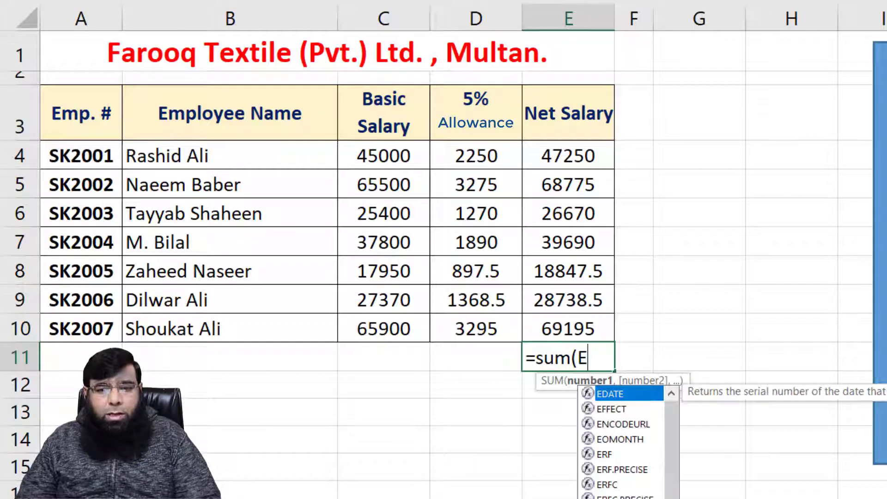
type("4")
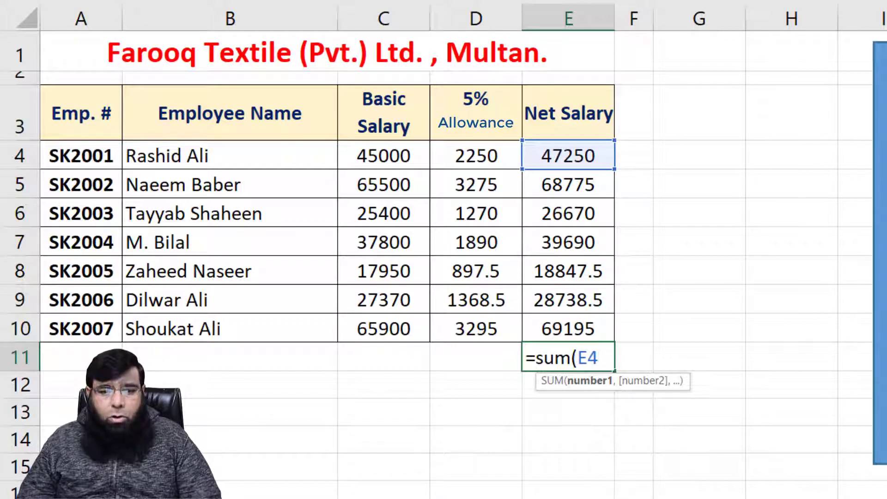
type(":E")
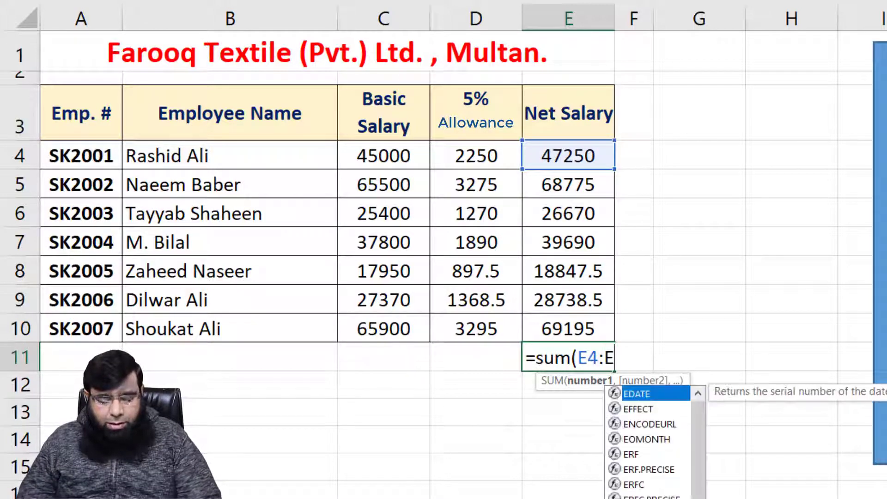
type("1)")
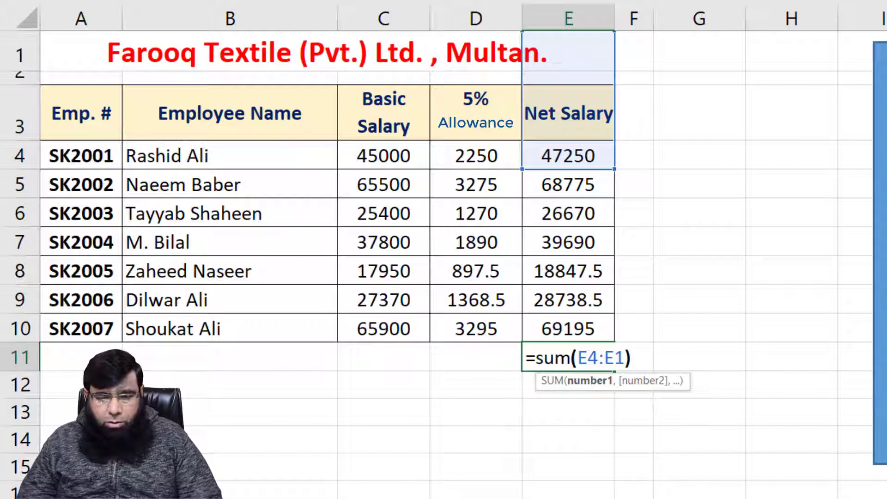
key("BackSpace")
type("0")
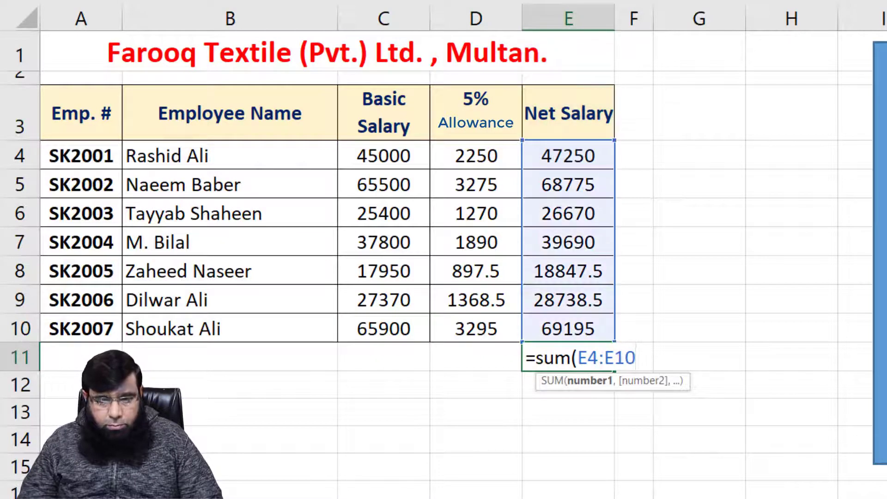
type(")")
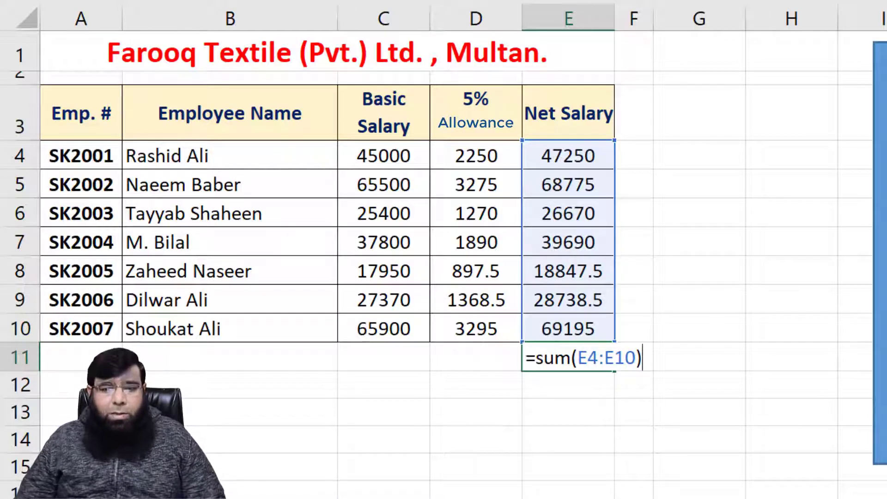
key("Return")
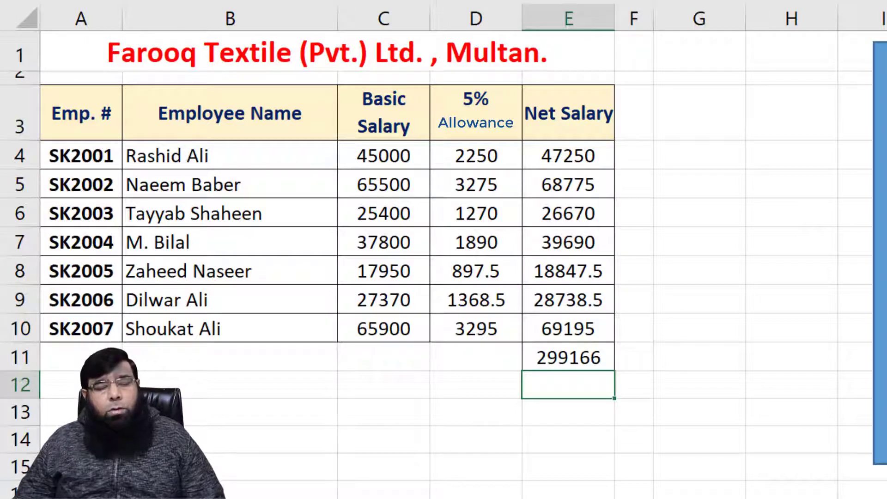
Merge and center C11:D11 and enter the label TOTAL AMOUNT
left_click(460, 358)
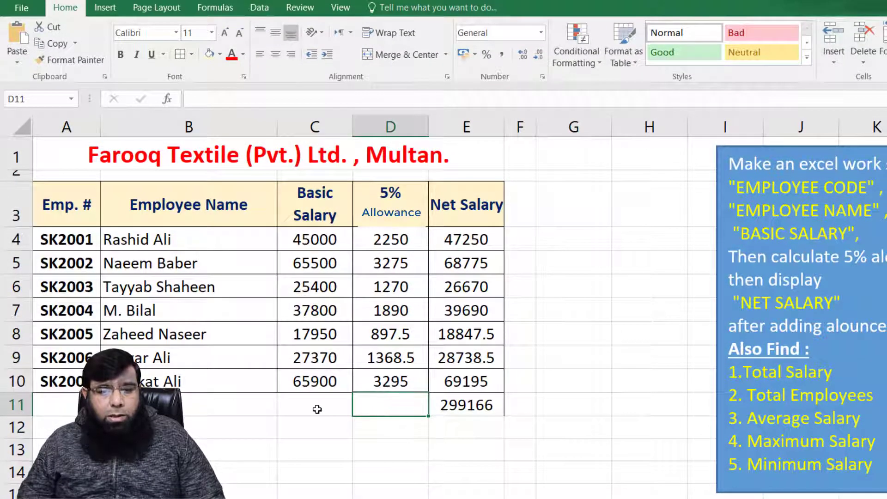
left_click(354, 399)
left_click_drag(338, 410, 367, 406)
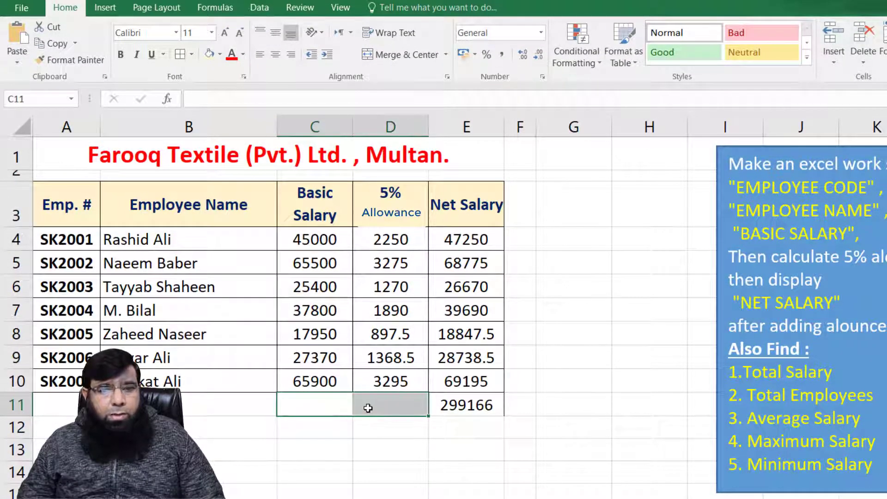
left_click(382, 54)
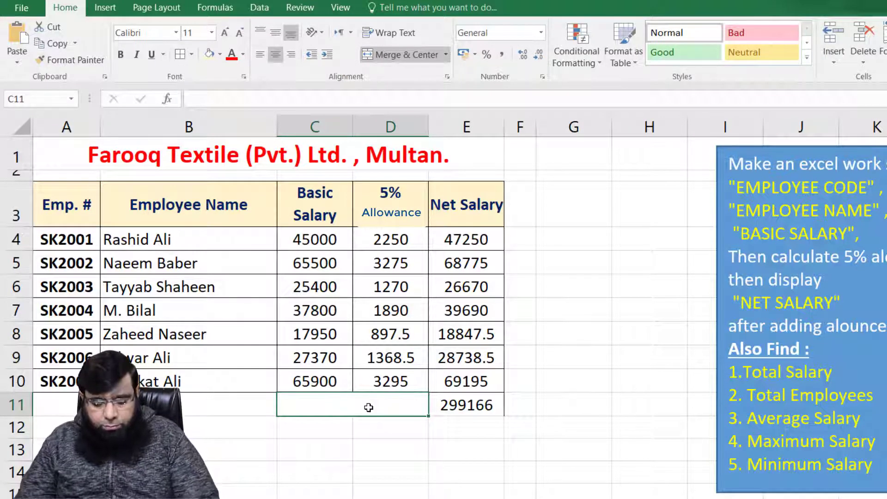
type("TOTAL AM")
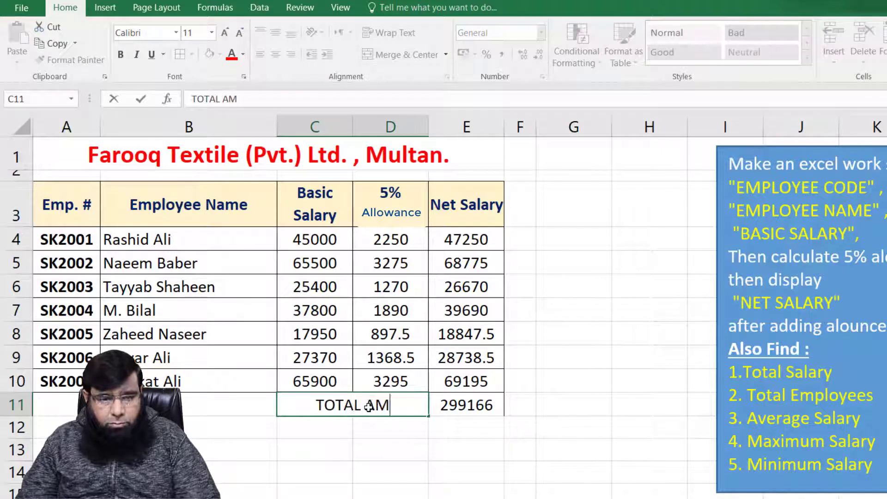
type("OUNT")
key("Return")
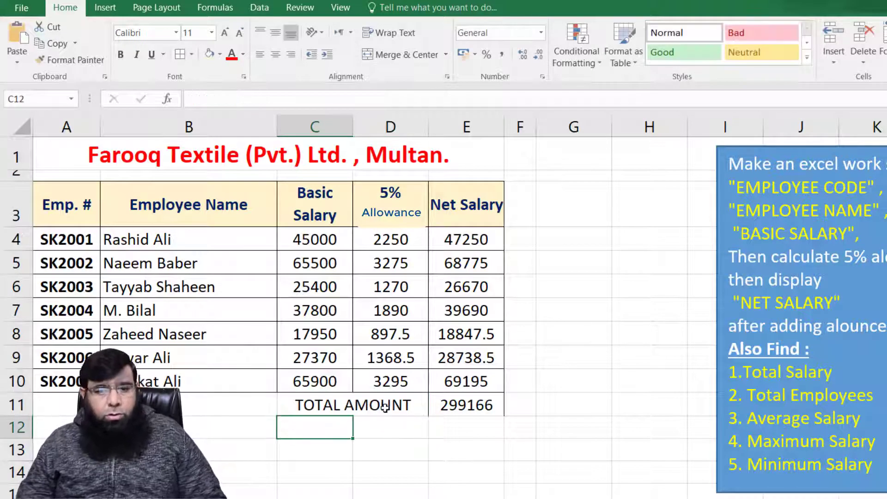
Add borders around the TOTAL AMOUNT label and the total in C11:E11
left_click(385, 407)
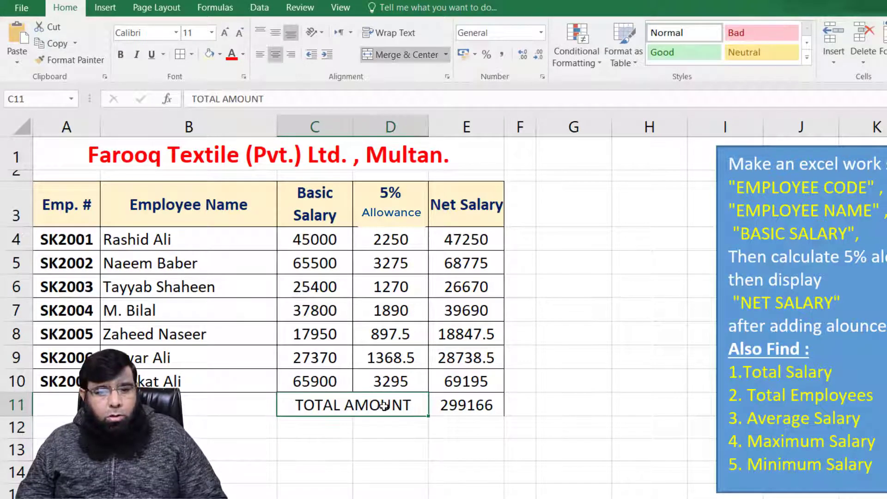
left_click(434, 481)
left_click(444, 405)
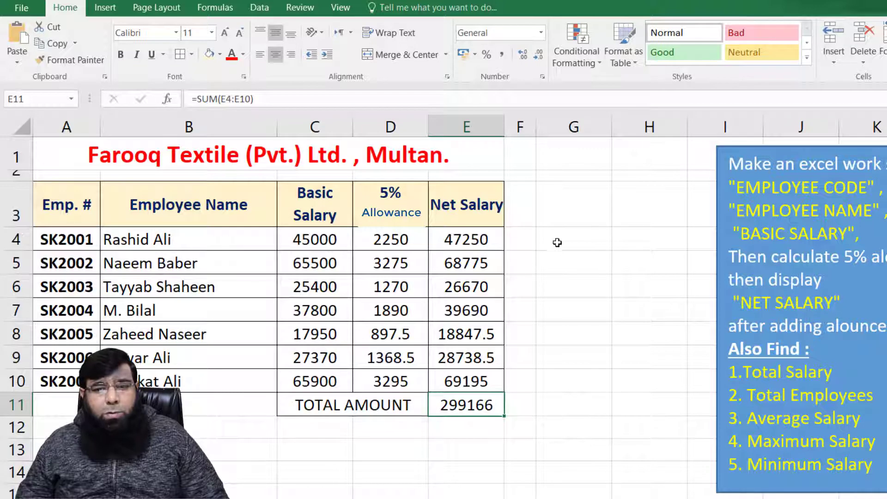
Merge and center G4:H4 with the heading Total Employees, and merge and center G5:H5 beneath it
left_click_drag(552, 241, 628, 236)
left_click(396, 56)
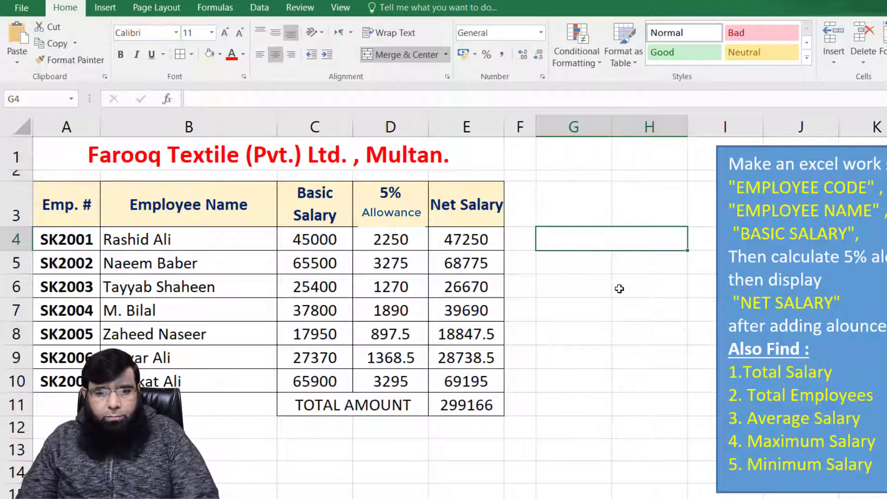
type("Tota")
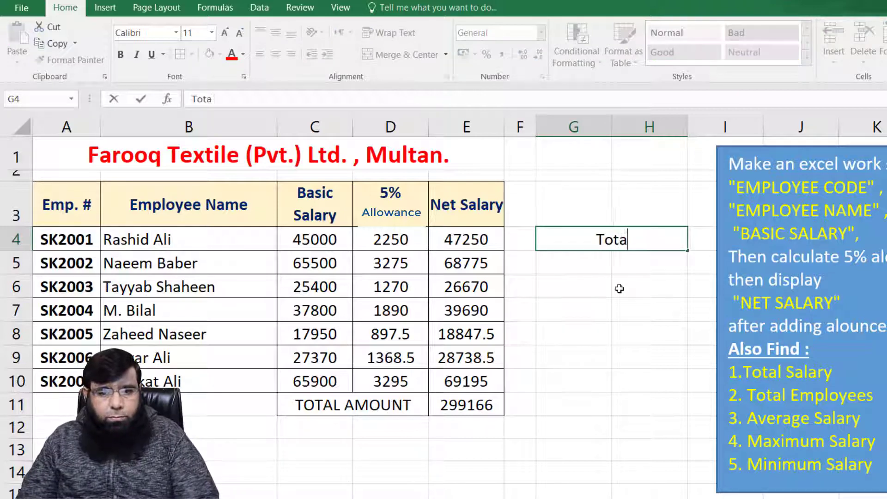
type("l Emp")
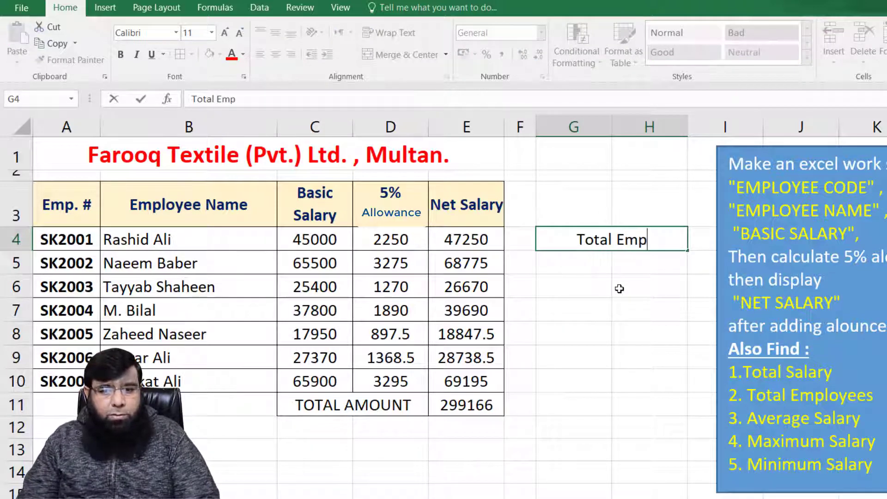
type("loyees")
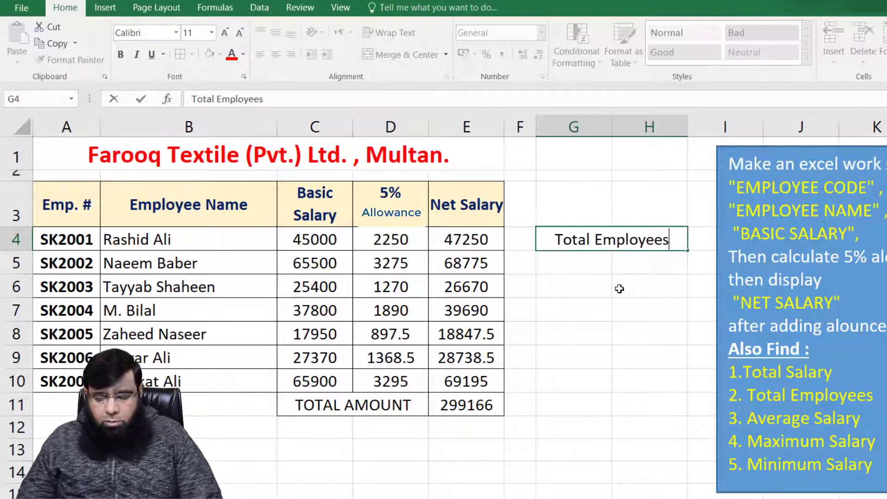
key("Return")
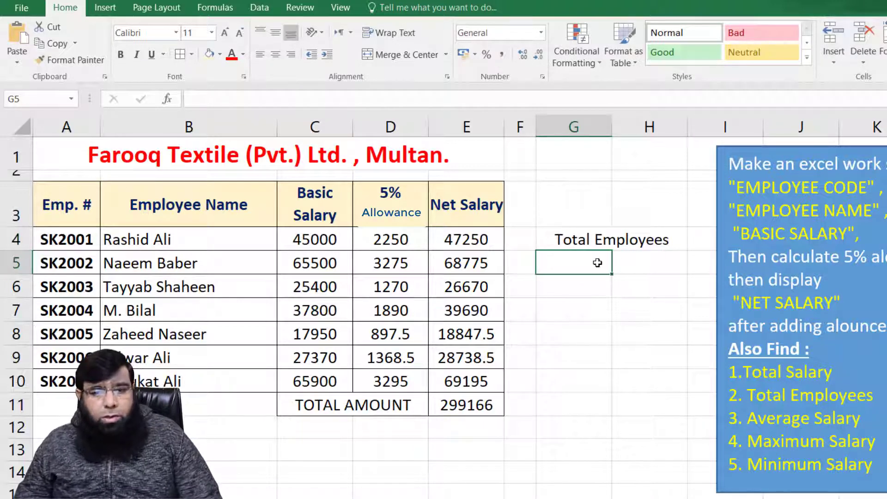
left_click_drag(598, 261, 630, 261)
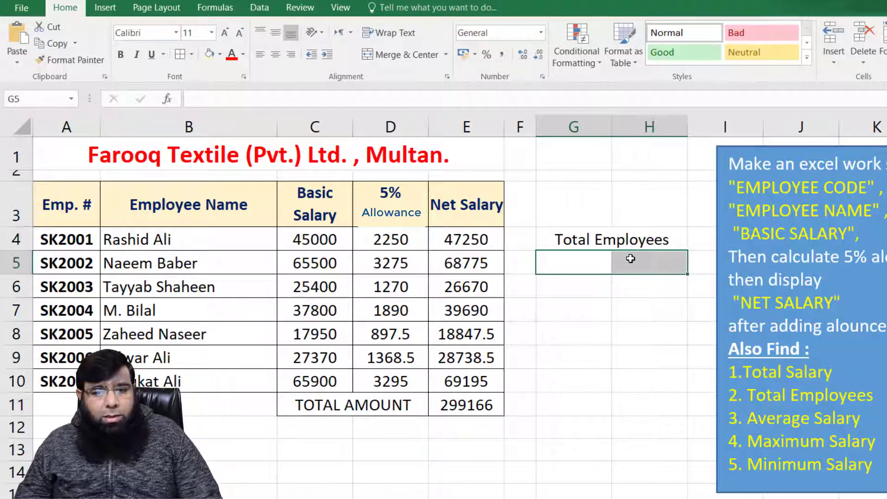
left_click(407, 55)
Fill the Total Employees heading in G4 with standard yellow
left_click(549, 238)
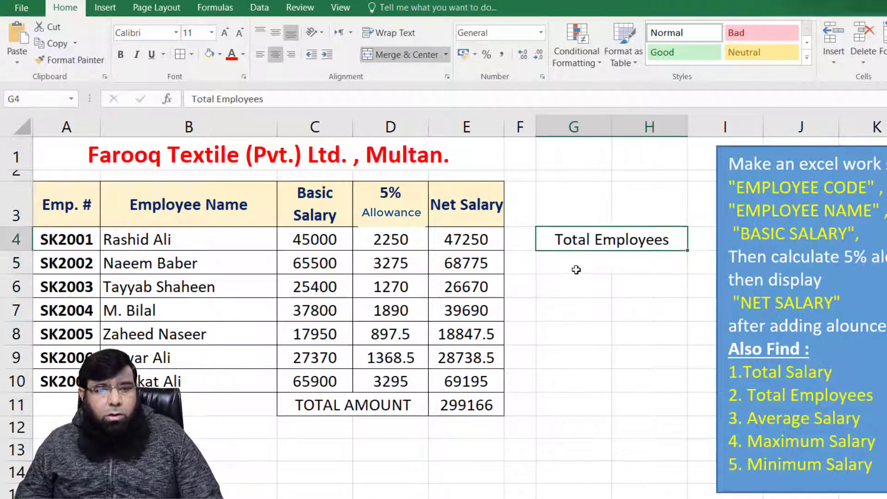
left_click(220, 54)
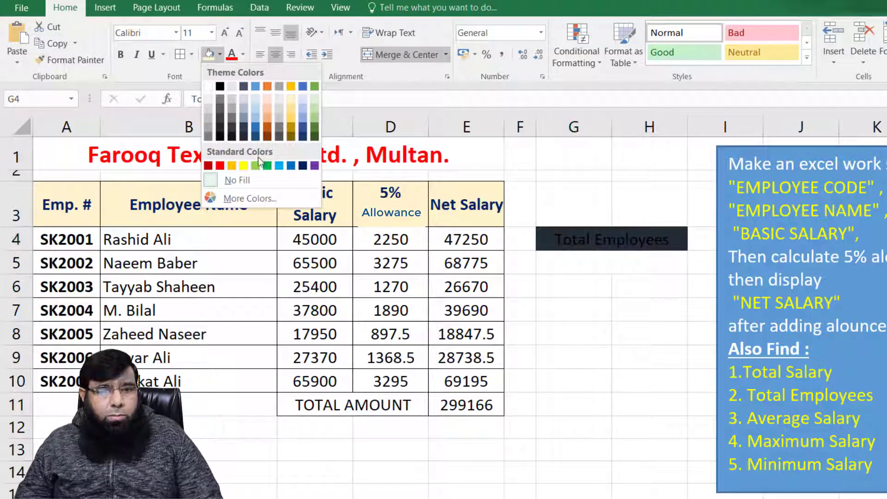
left_click(246, 168)
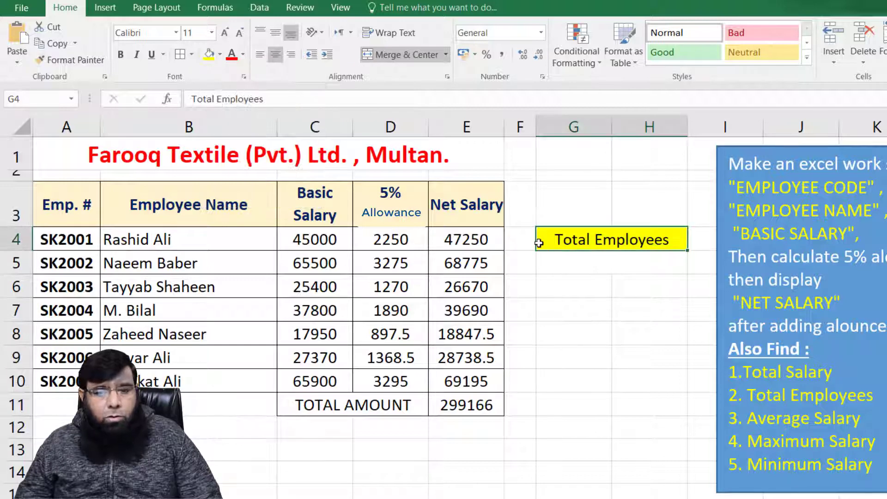
Apply borders to the Total Employees heading and the empty result cell below it, G4:H5
left_click_drag(538, 239, 541, 263)
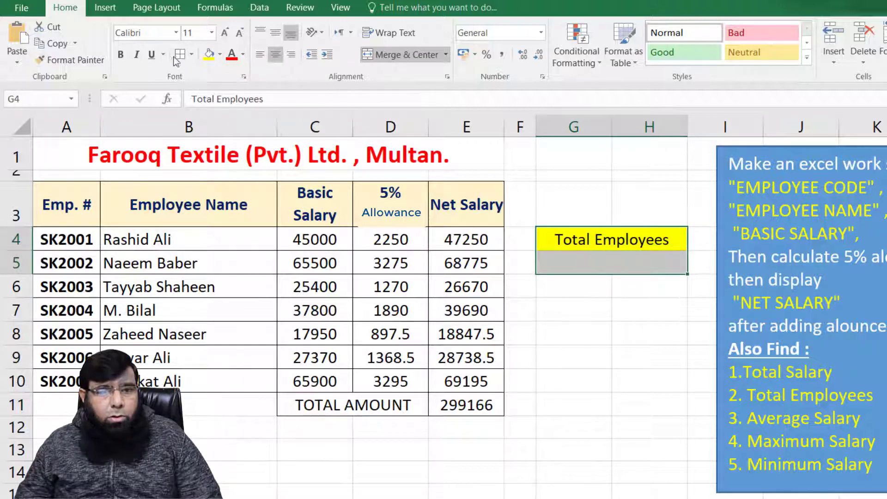
left_click(180, 54)
left_click(595, 331)
Format the merged result cell G5 with middle vertical alignment and bold text
left_click(603, 265)
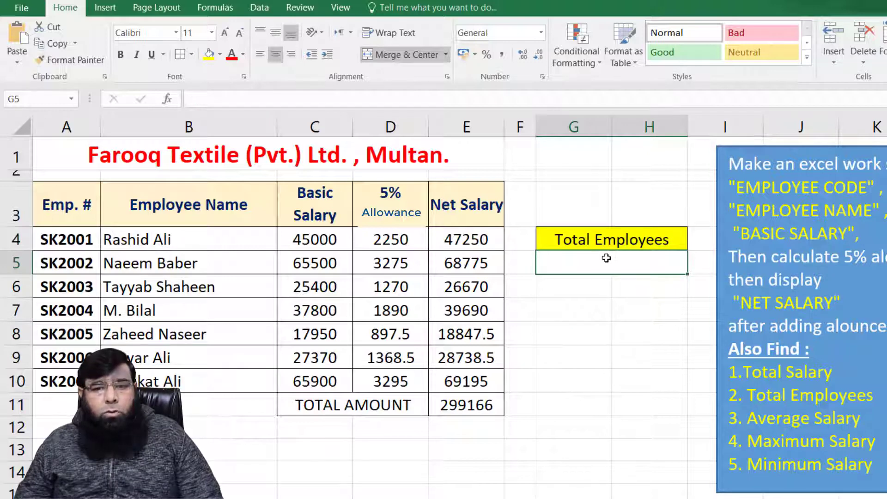
left_click(275, 35)
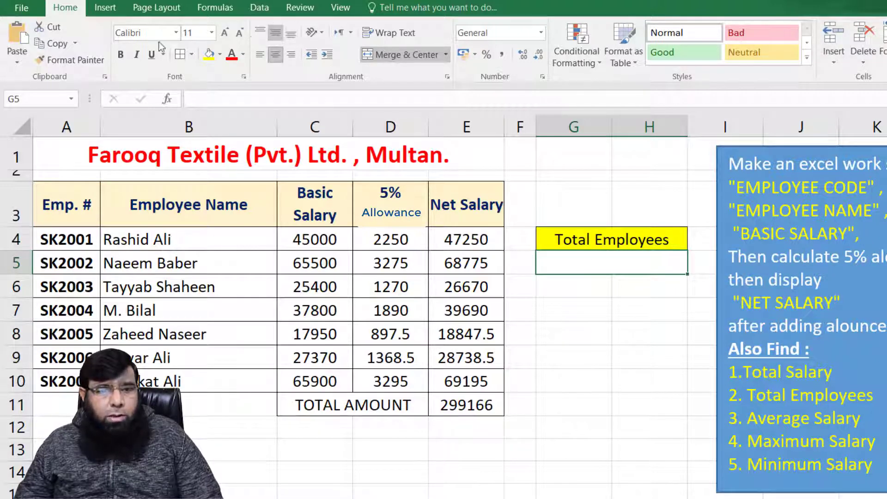
left_click(120, 54)
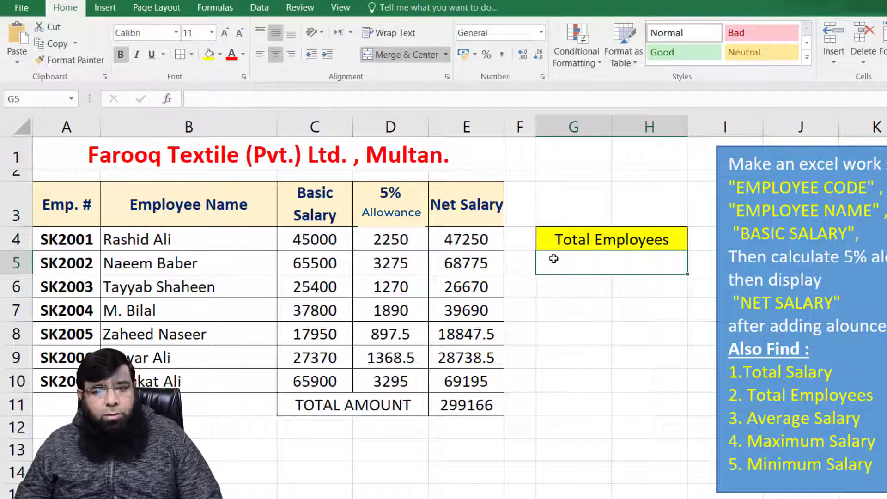
Copy the Total Employees block G4:H5 and paste the copy at G7
left_click_drag(562, 239, 569, 254)
key("ctrl+c")
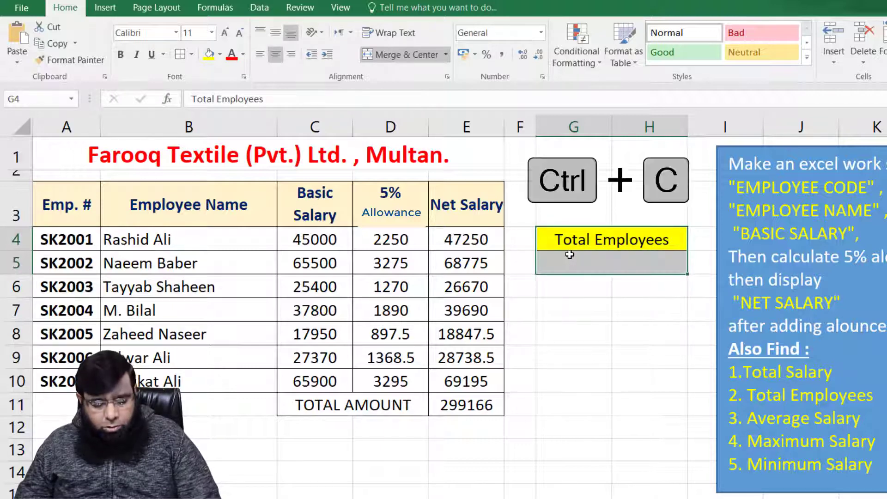
left_click(571, 309)
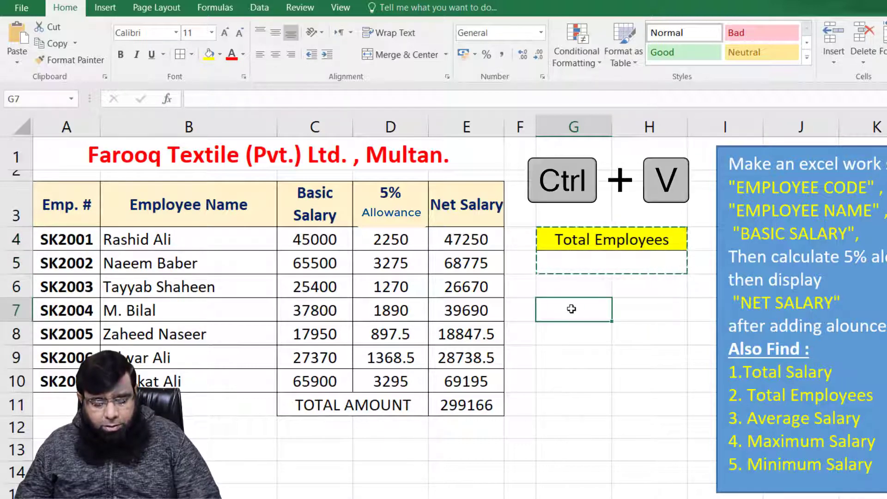
key("ctrl+v")
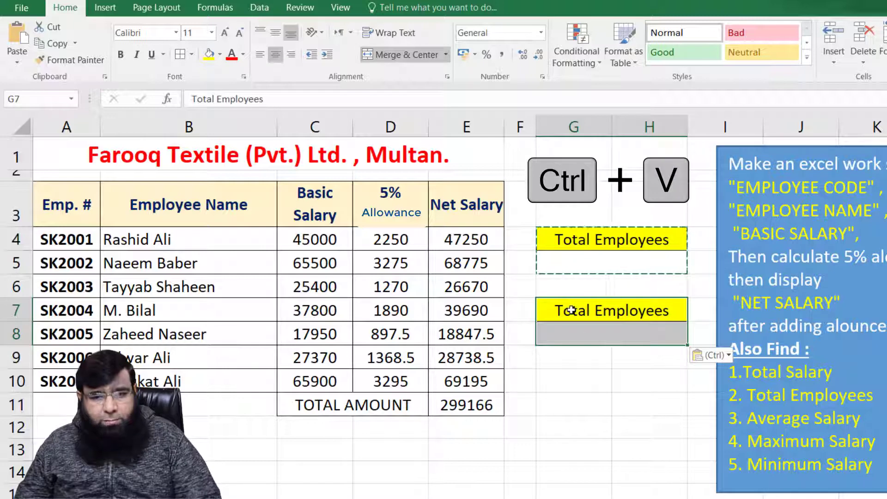
Paste two more copies of the Total Employees block, at G10 and at G13
left_click(573, 382)
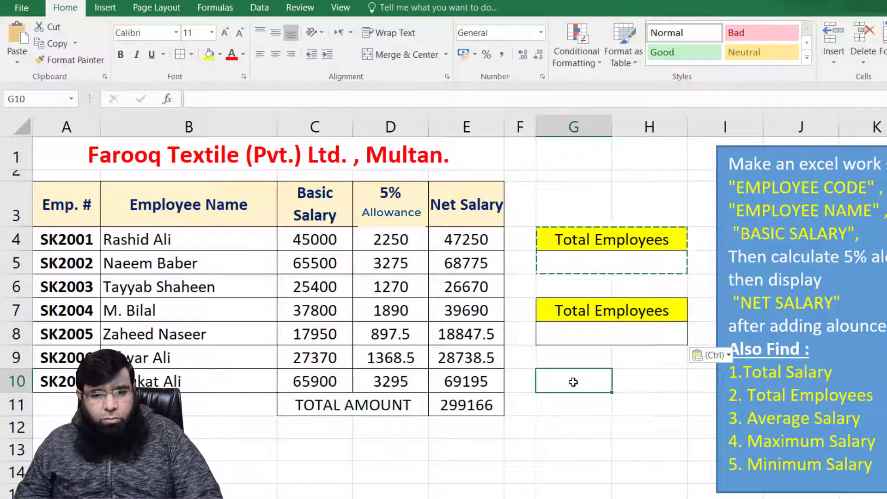
key("ctrl+v")
left_click(561, 452)
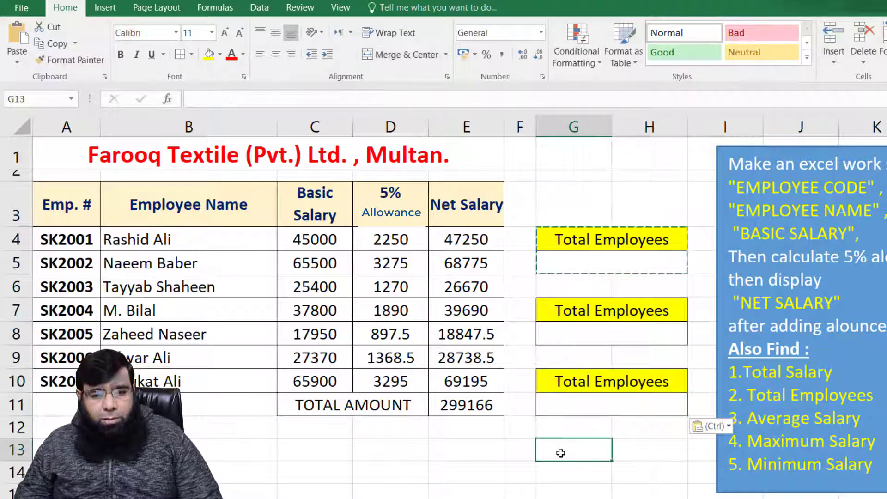
key("ctrl+v")
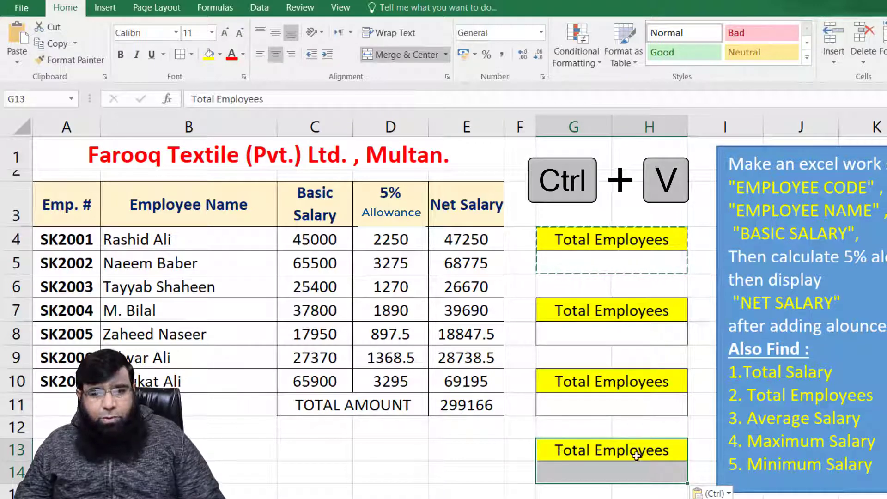
Replace the heading of the copied block in G7 with "Maximum Salary"
left_click(594, 311)
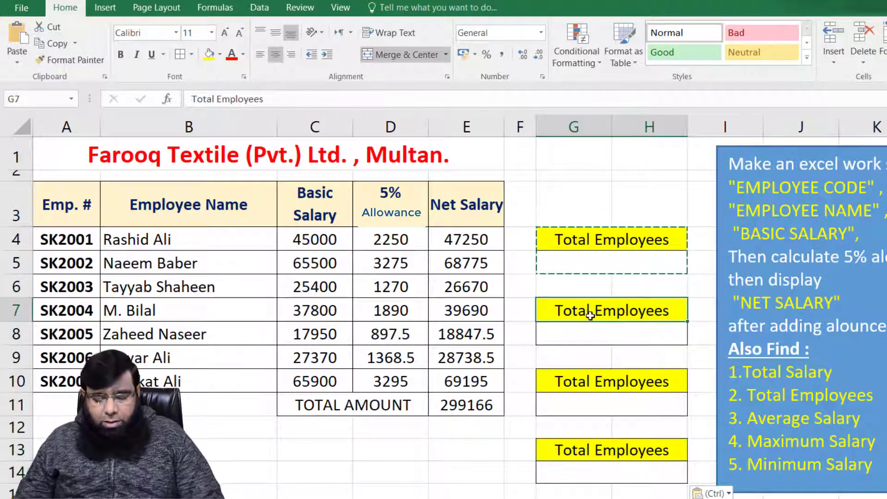
type("Ma")
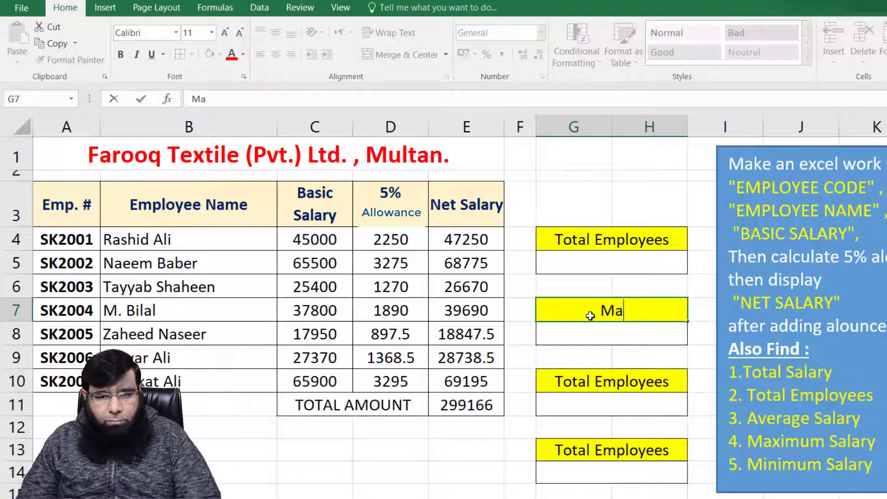
type("ximum Salary")
key("Return")
Replace the block headings in G10 and G13 with "Minimum Salary" and "Average Salary"
left_click(633, 383)
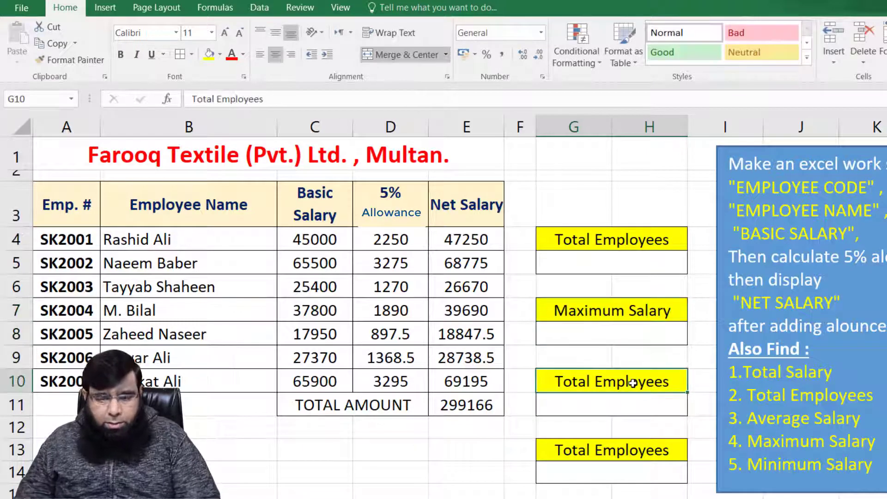
type("Minimum Salary")
left_click(607, 448)
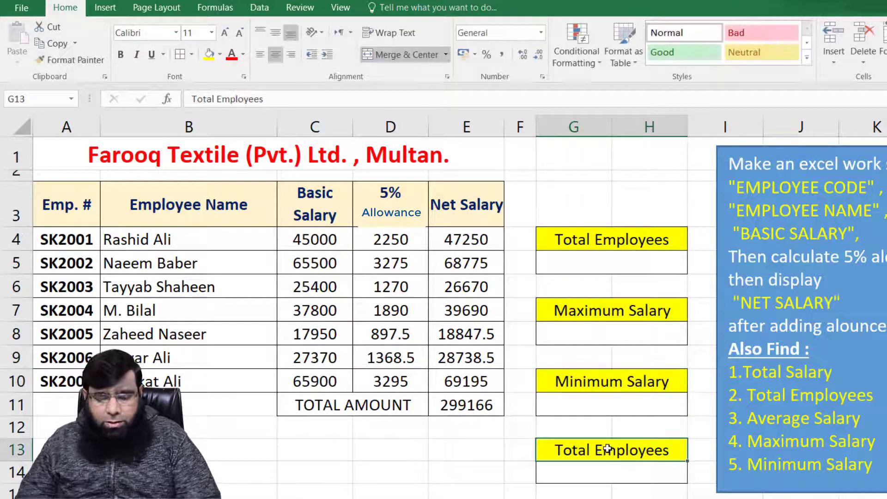
type("Average Salary")
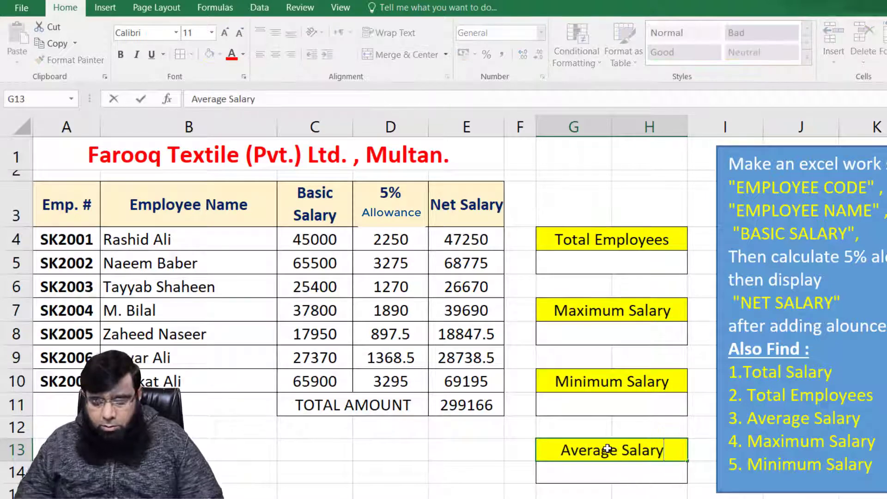
Enter =count(e4:e10) in G5 under Total Employees to count the employees from the net salary column
left_click(591, 260)
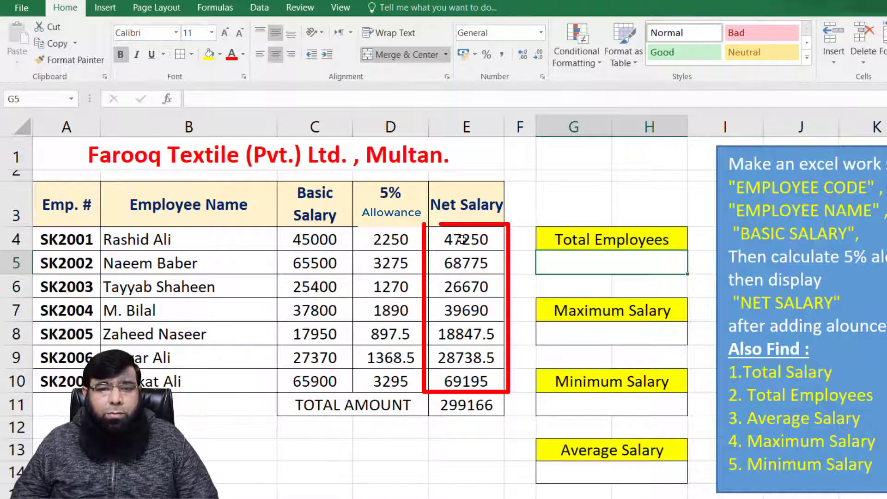
left_click(462, 239)
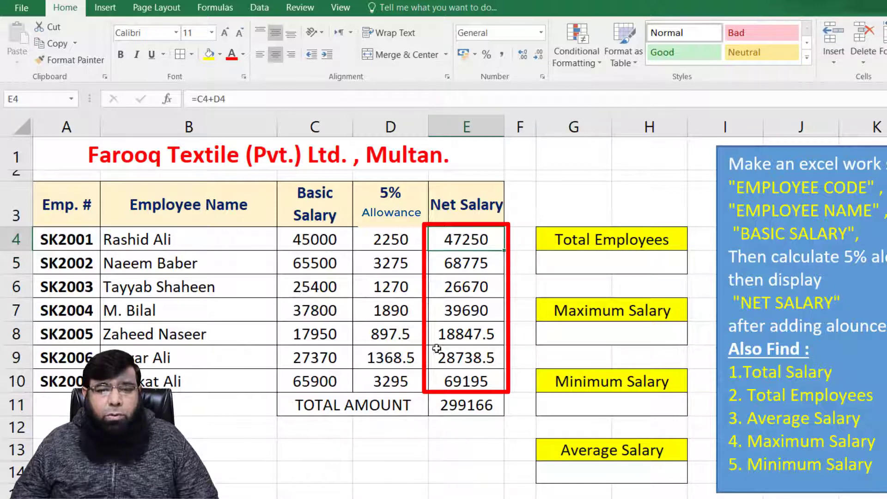
left_click(451, 376)
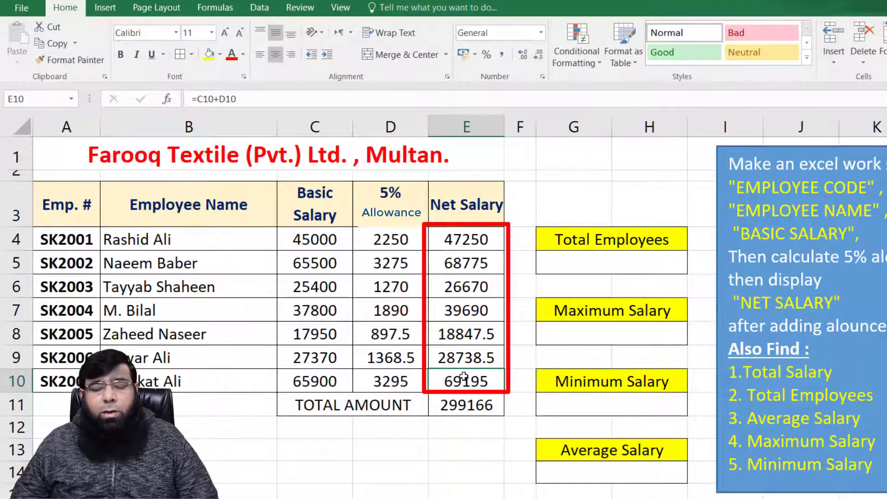
left_click(599, 263)
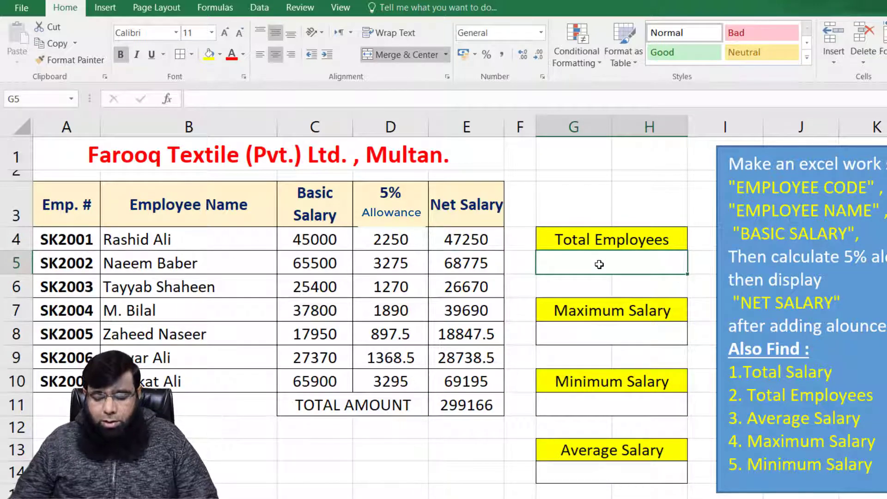
type("=")
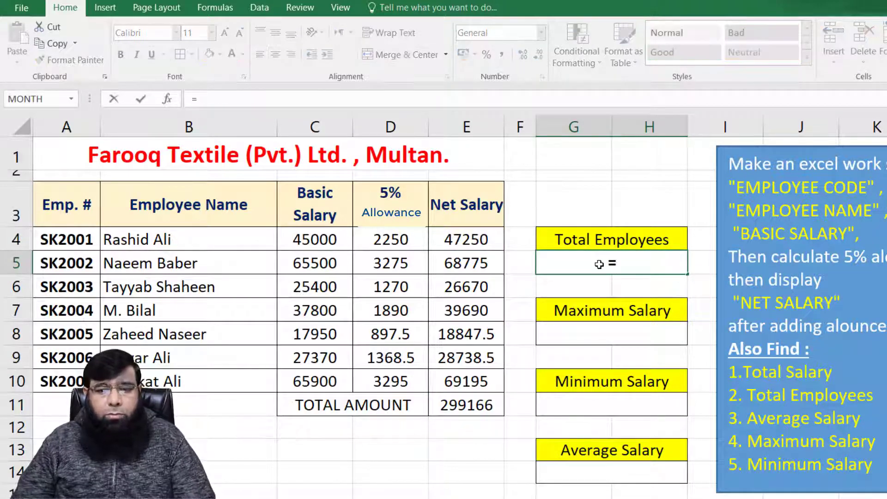
type("count")
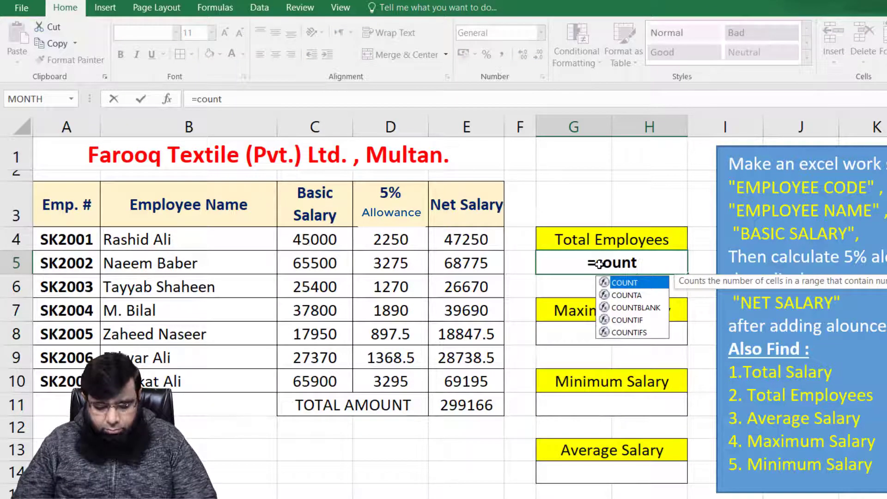
type("(e")
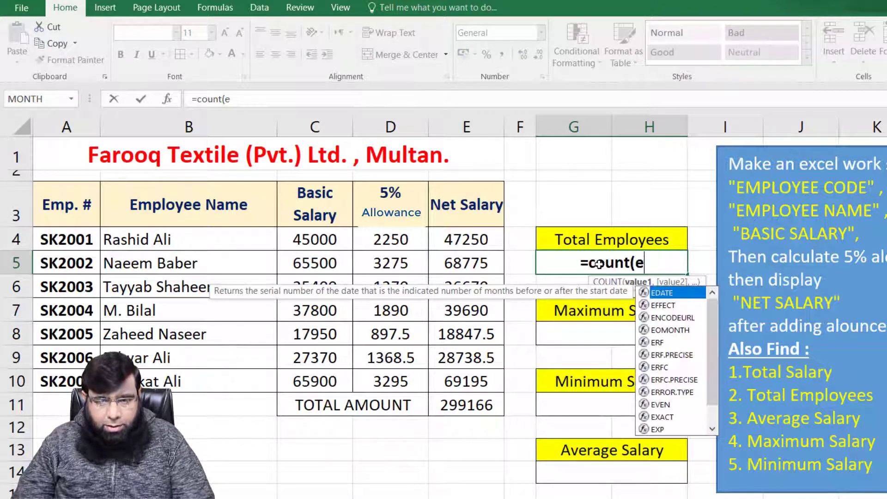
type("4:e")
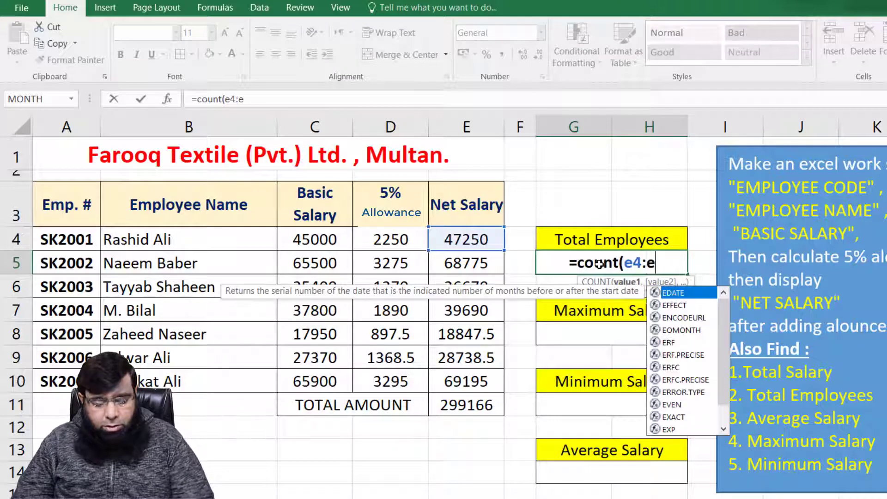
type("10)")
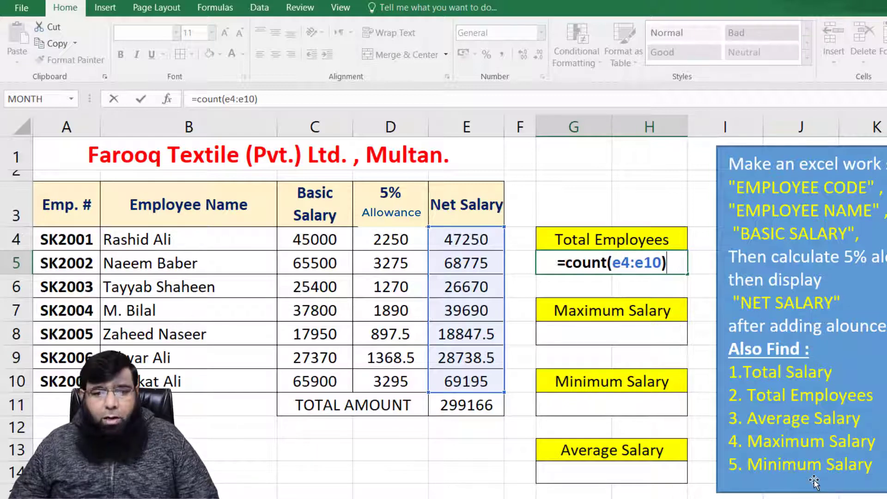
key("Return")
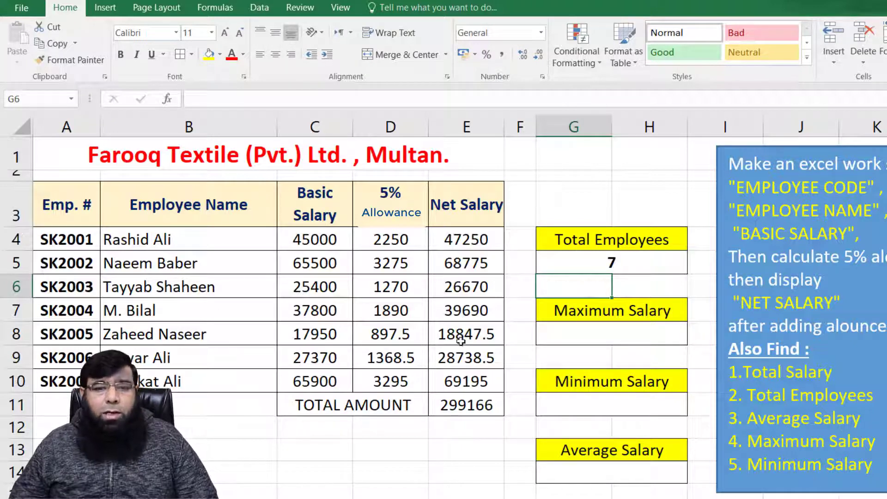
Clear the net salaries in E5 and E7 to test the employee count, and refill the formula from E4 down to E7
left_click(463, 262)
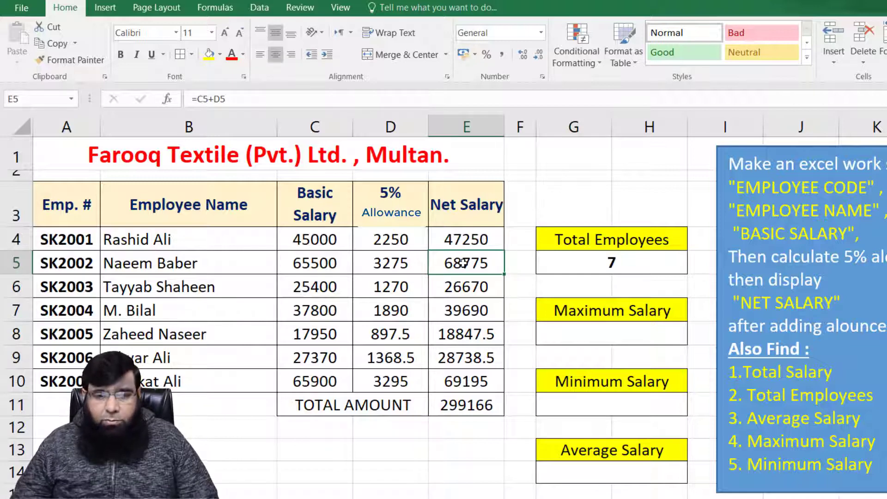
key("Delete")
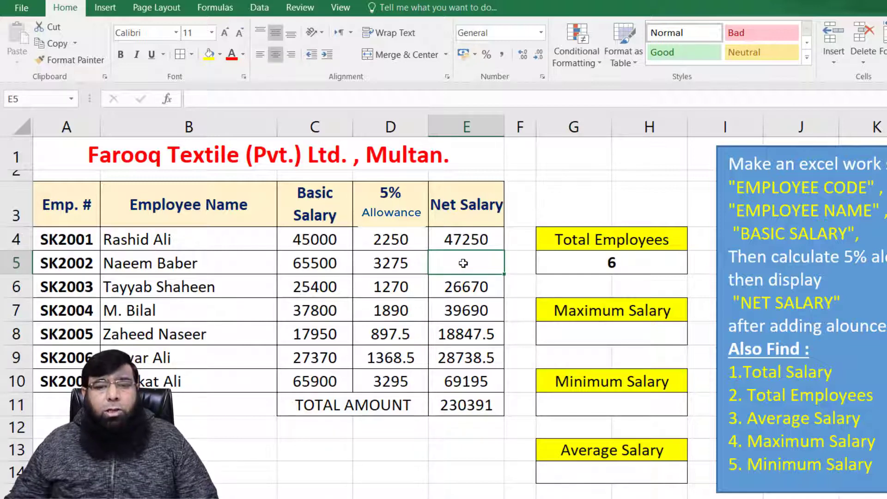
left_click(472, 313)
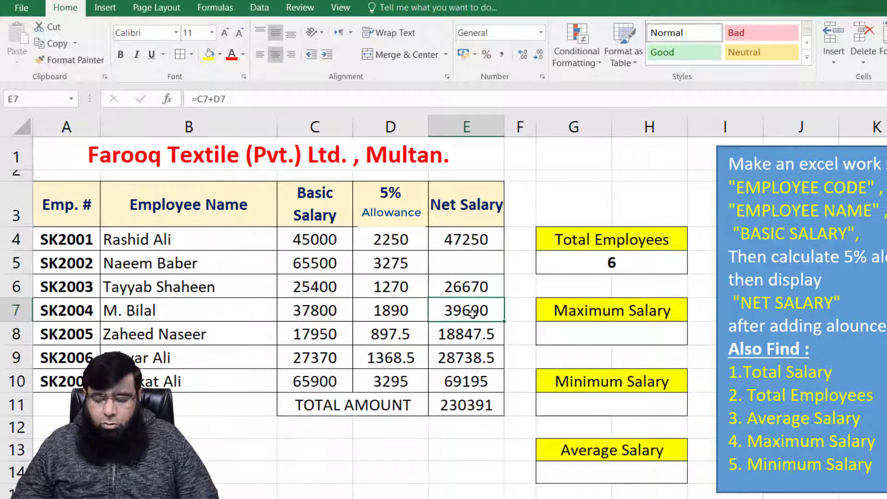
key("Delete")
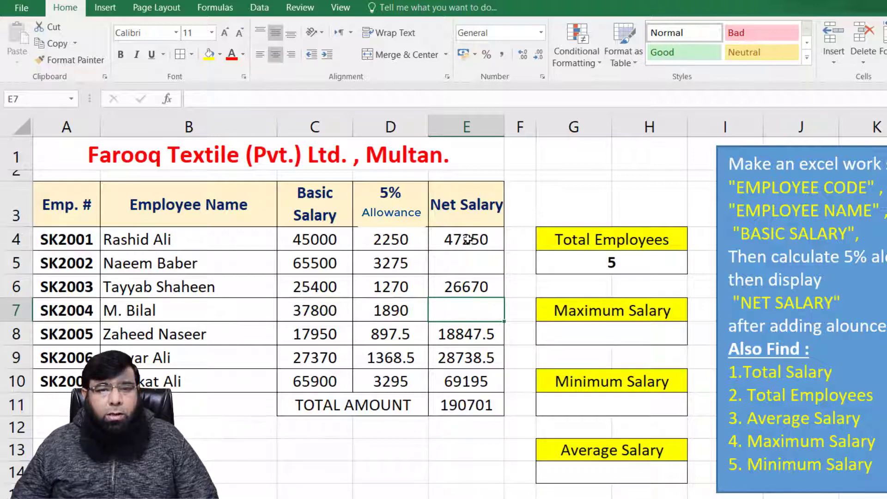
left_click_drag(468, 239, 463, 321)
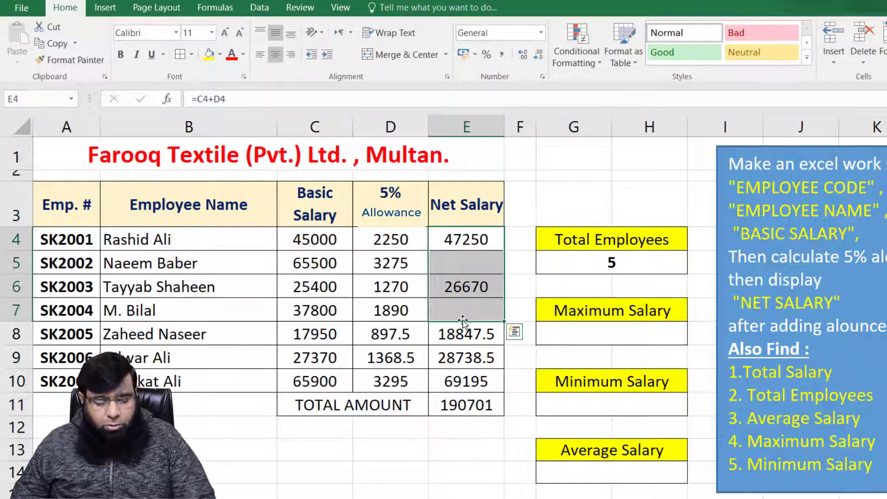
key("ctrl+d")
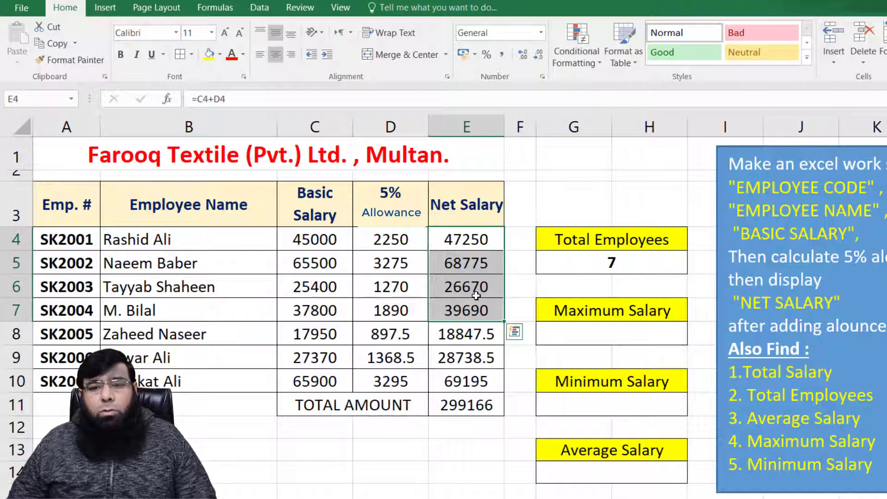
Enter =max(e4:e10) in G8 under Maximum Salary to find the highest net salary
left_click(613, 333)
type("=")
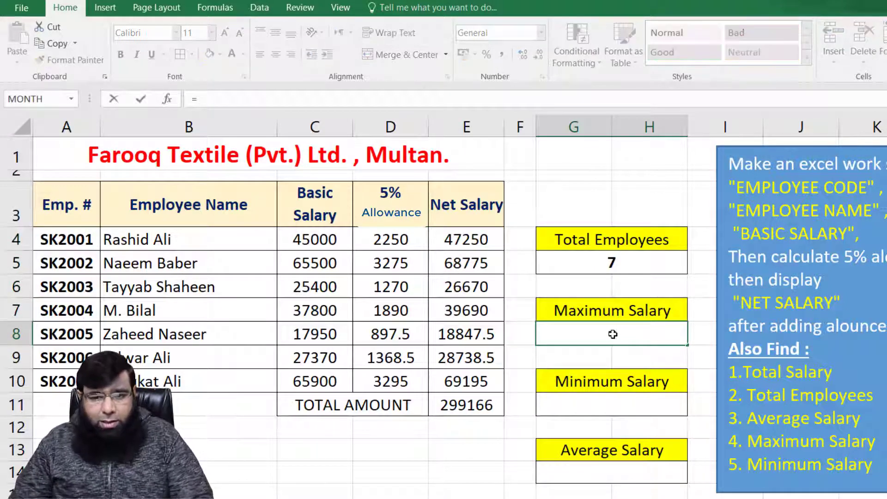
type("max(")
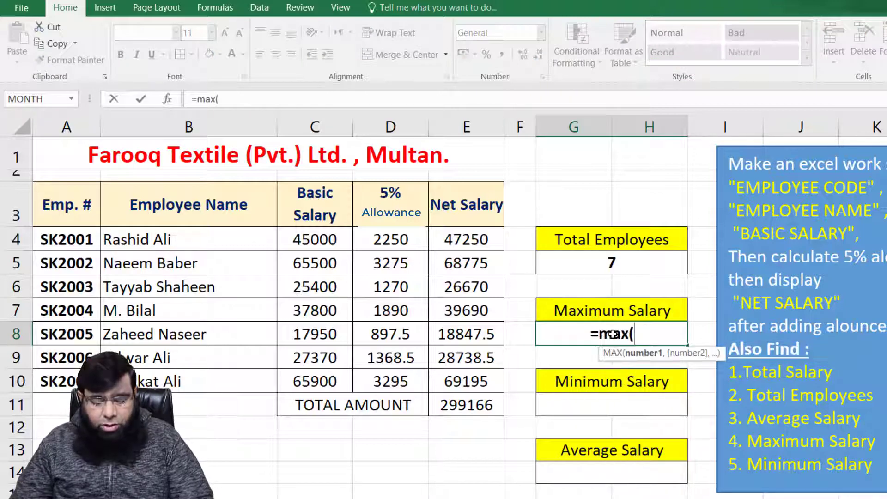
type("e4:")
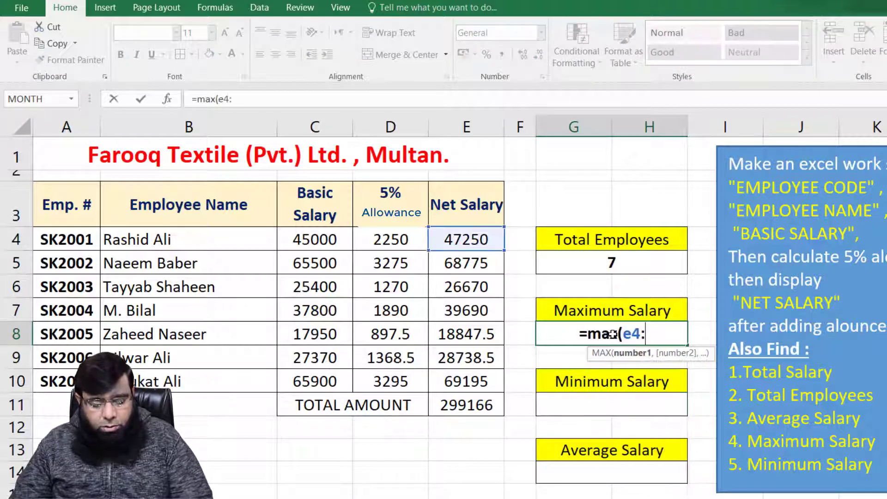
type("e10)")
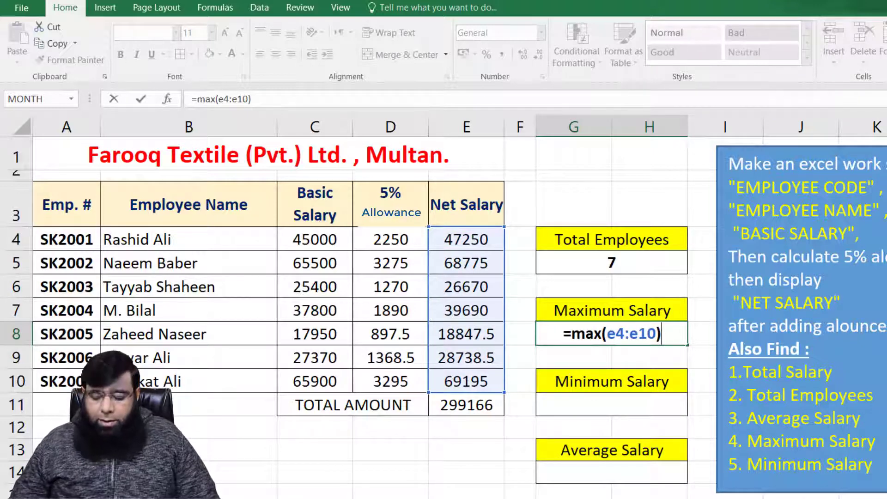
key("Return")
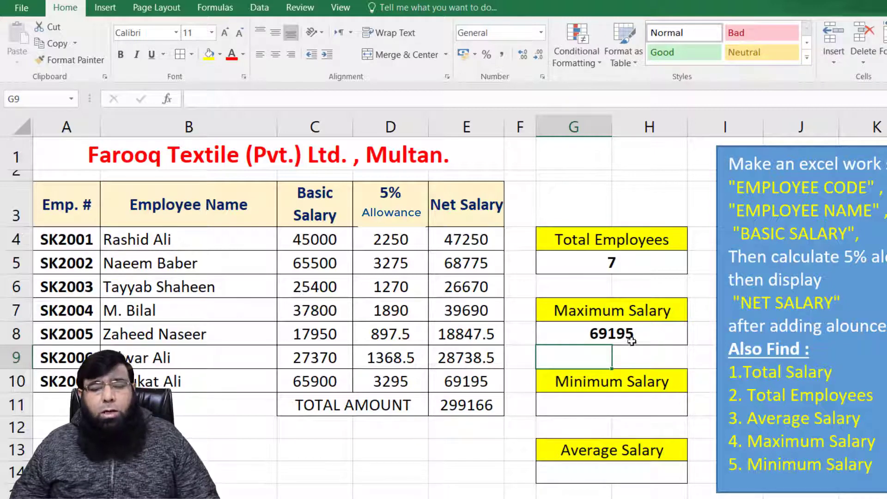
Enter =min(e4:e10) in G11 under Minimum Salary to find the lowest net salary
left_click(605, 407)
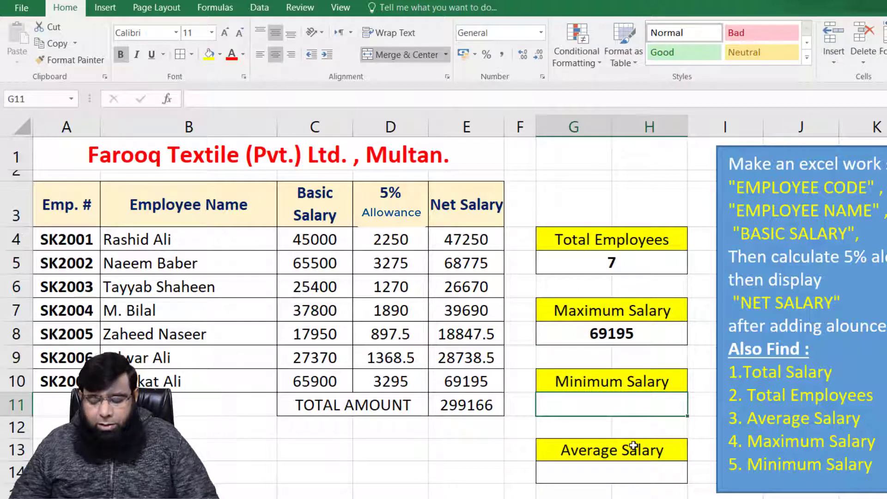
type("=min")
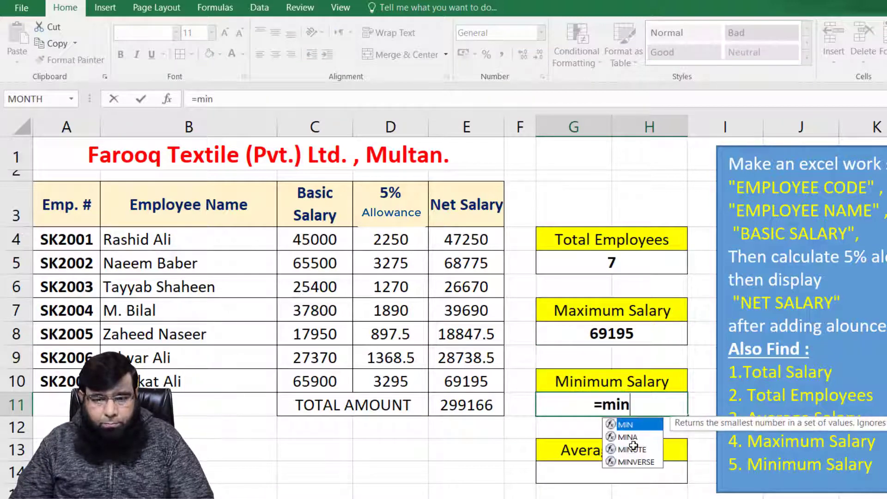
type("(")
type("e")
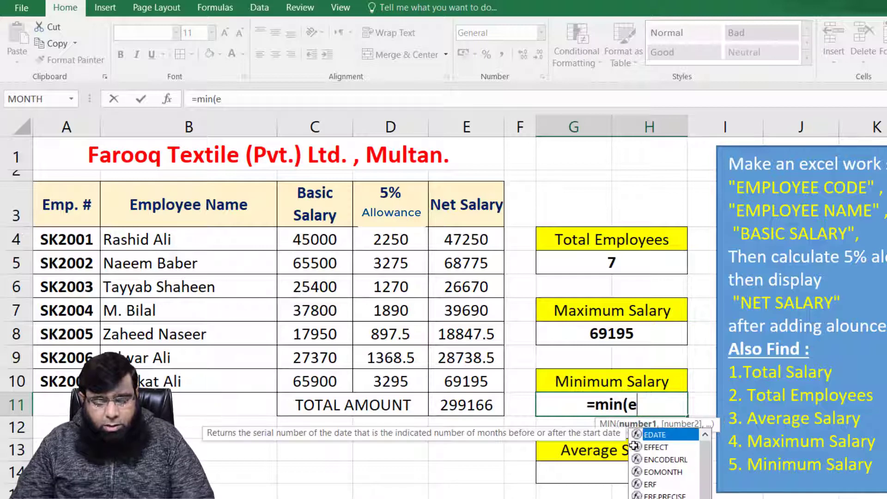
type("4:e10)")
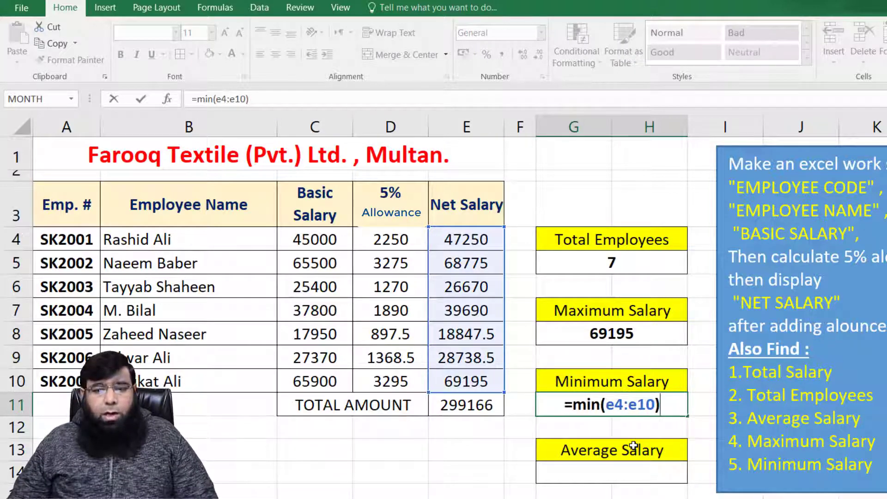
key("Return")
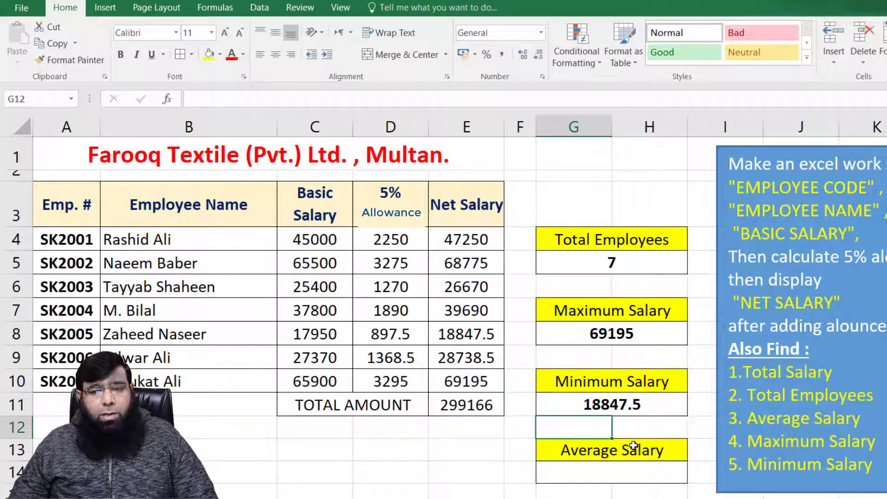
Enter =average(e4:e10) in G14 under Average Salary to calculate the average net salary
left_click(637, 474)
type("=")
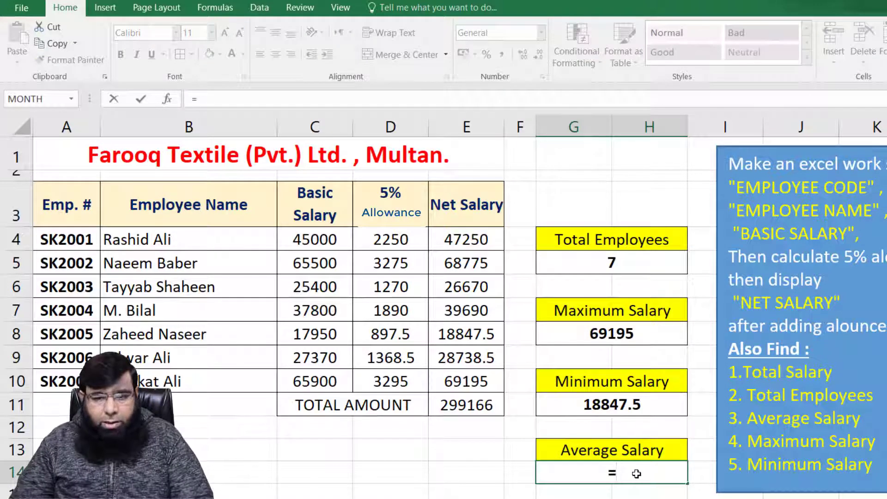
type("average")
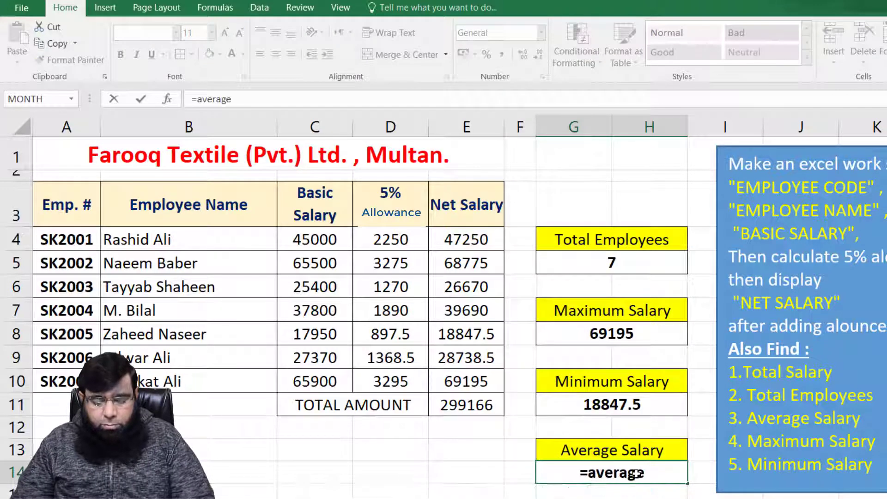
type("(e4")
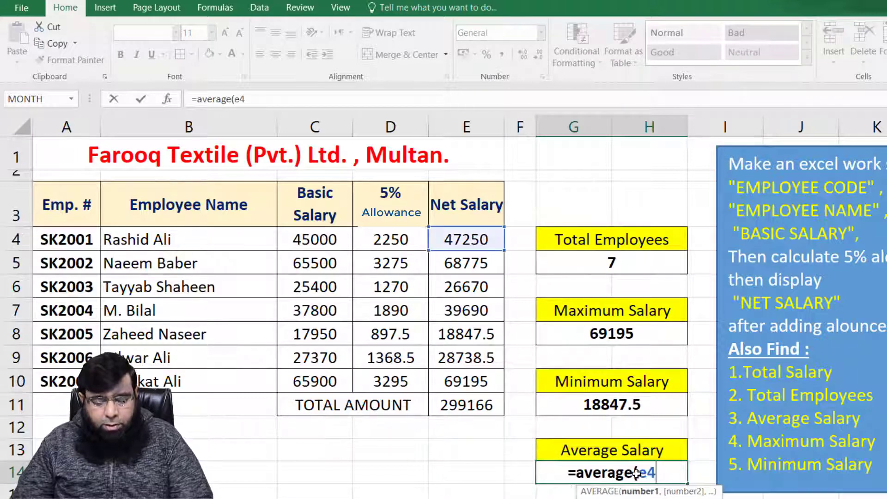
type(":e")
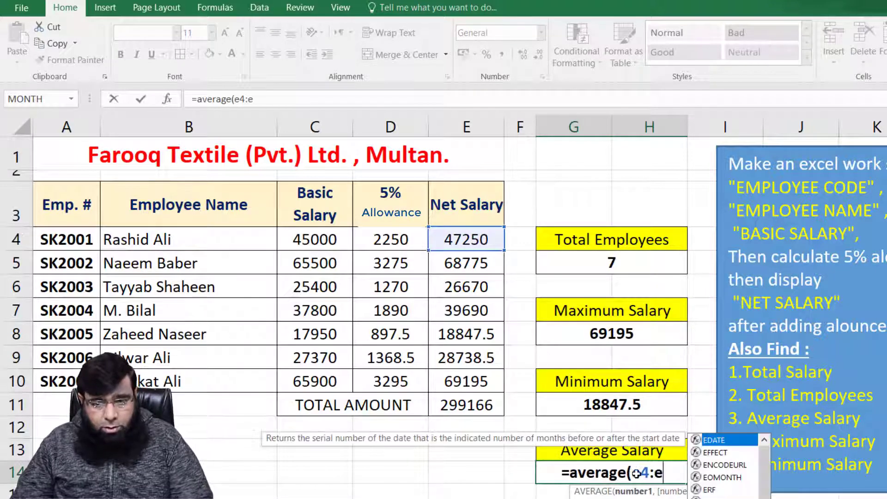
type("10)")
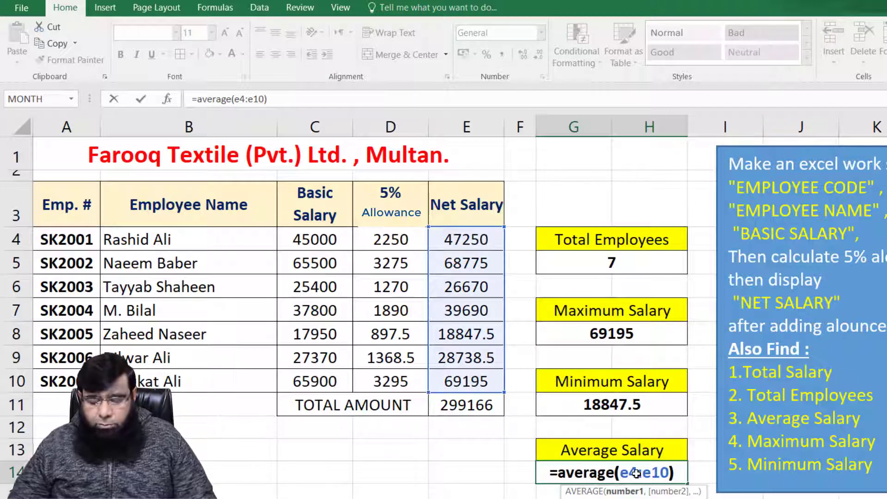
key("Return")
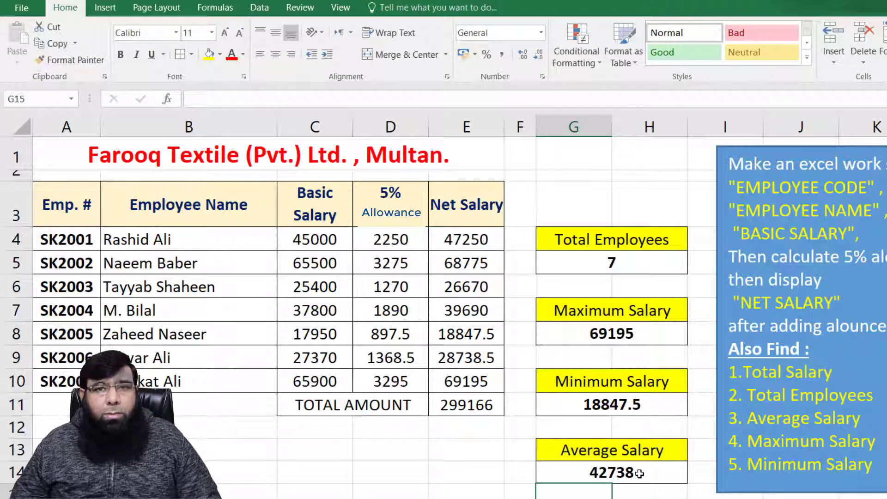
Make the total in E11 red and bold, and colour the TOTAL AMOUNT label beside it red
left_click(486, 408)
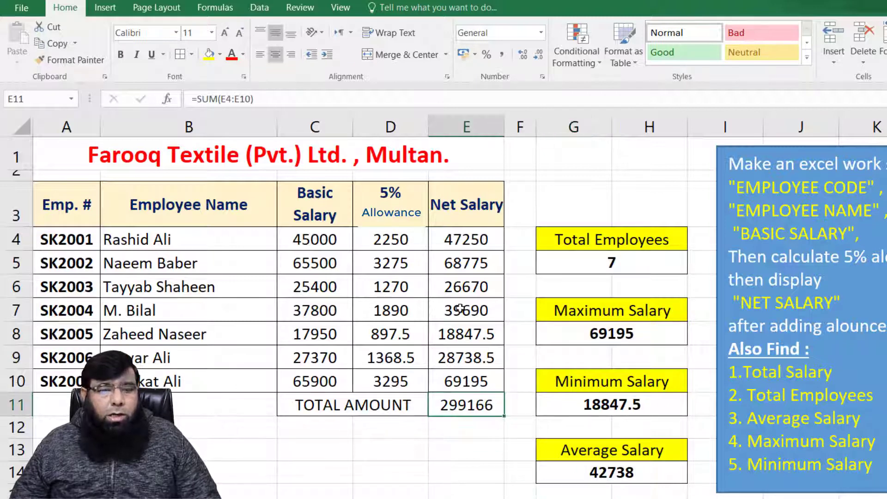
left_click(231, 54)
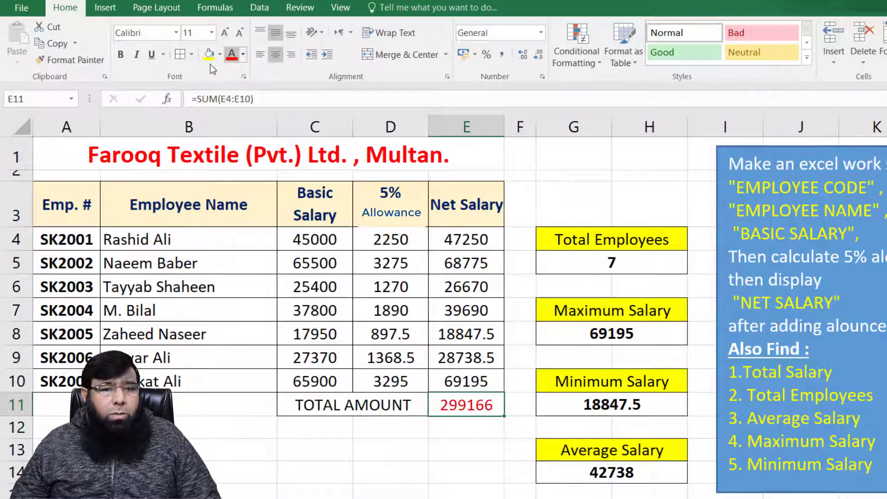
left_click(121, 56)
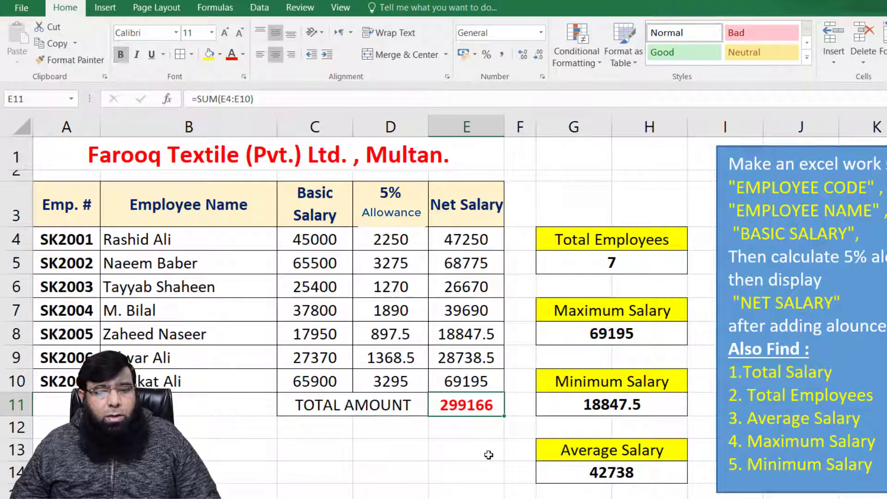
left_click(398, 400)
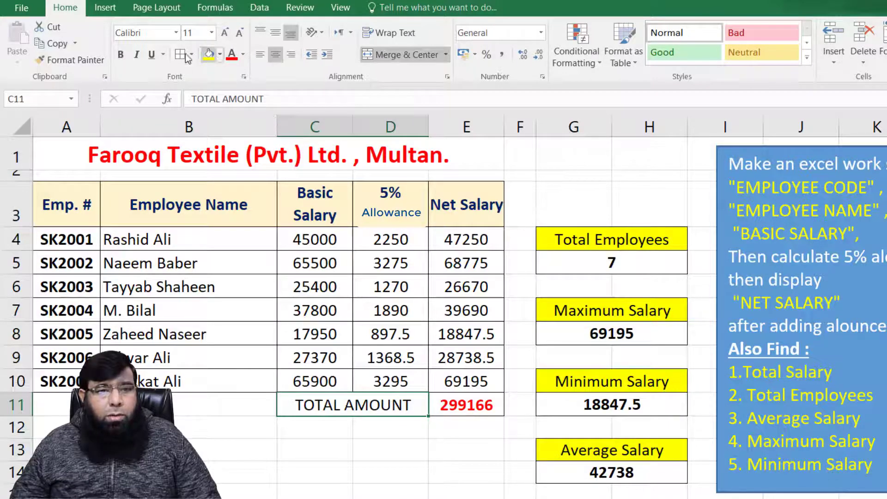
left_click(230, 59)
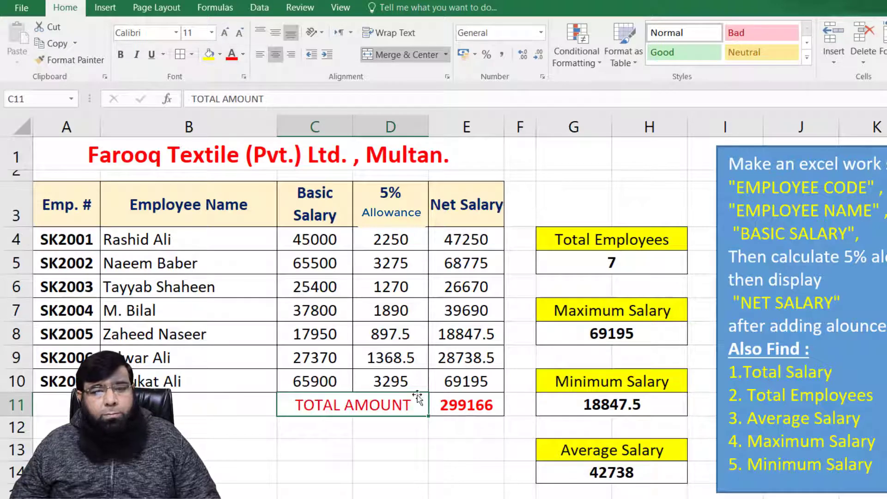
left_click(435, 424)
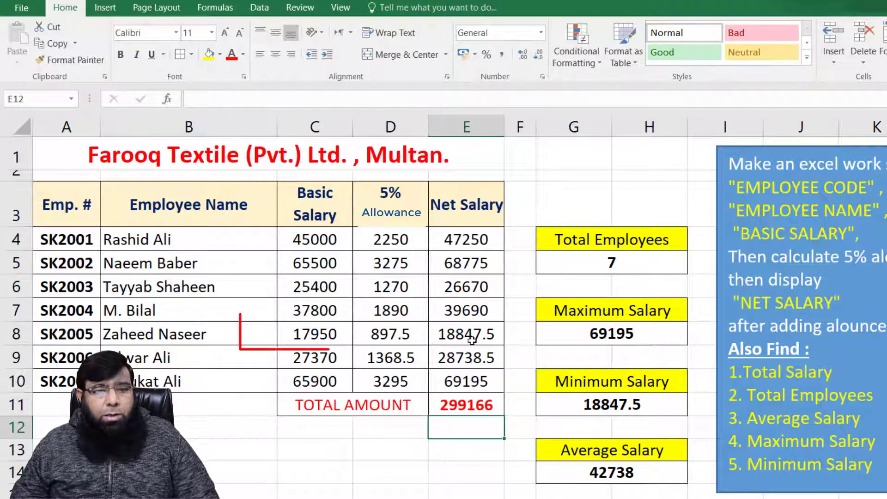
Set the basic salary in C8 to 78900 and check the maximum and minimum salary cells against the net salary column
left_click(325, 335)
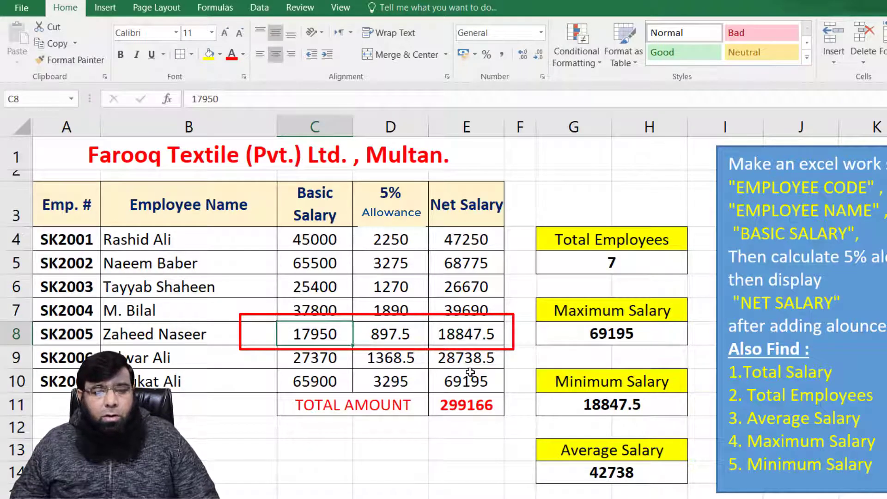
type("7")
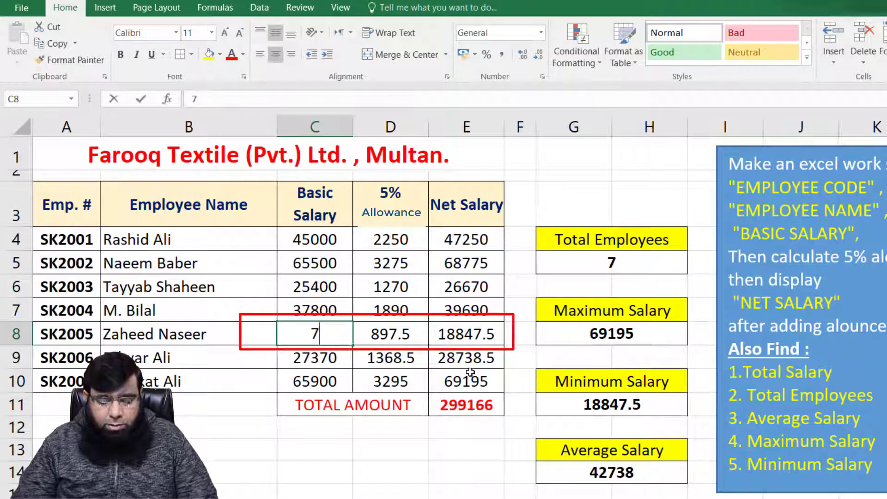
type("8900")
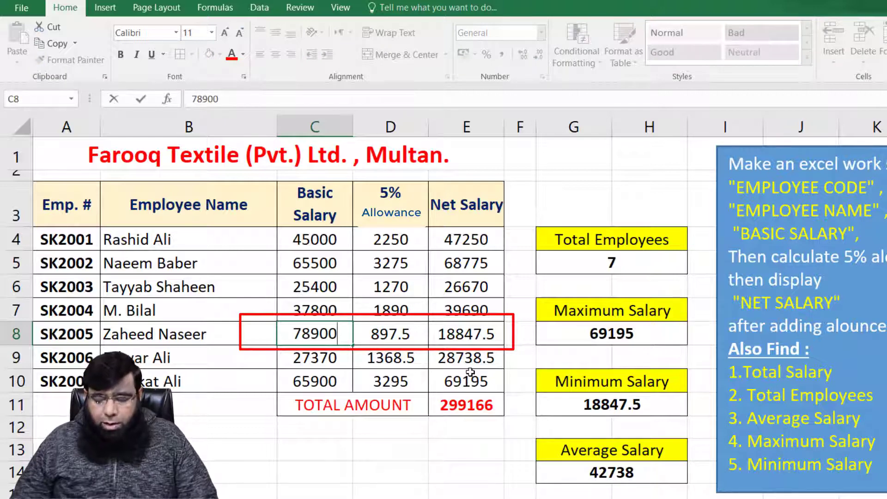
key("Return")
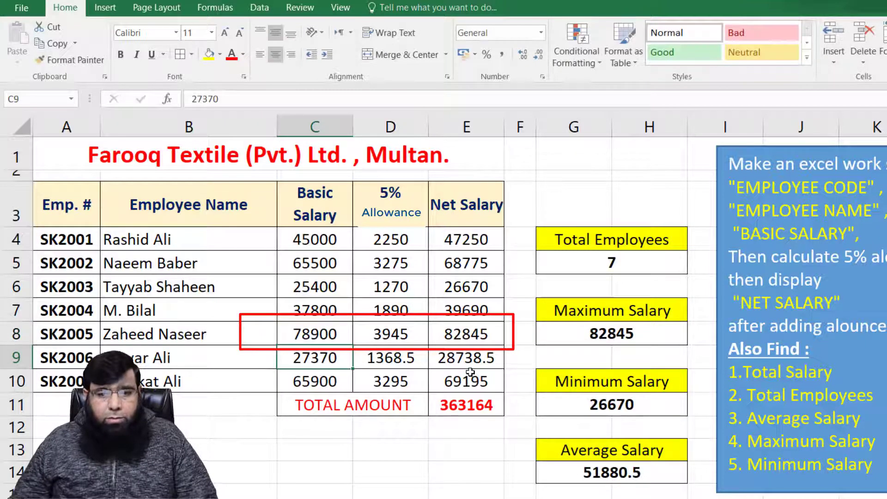
left_click(611, 334)
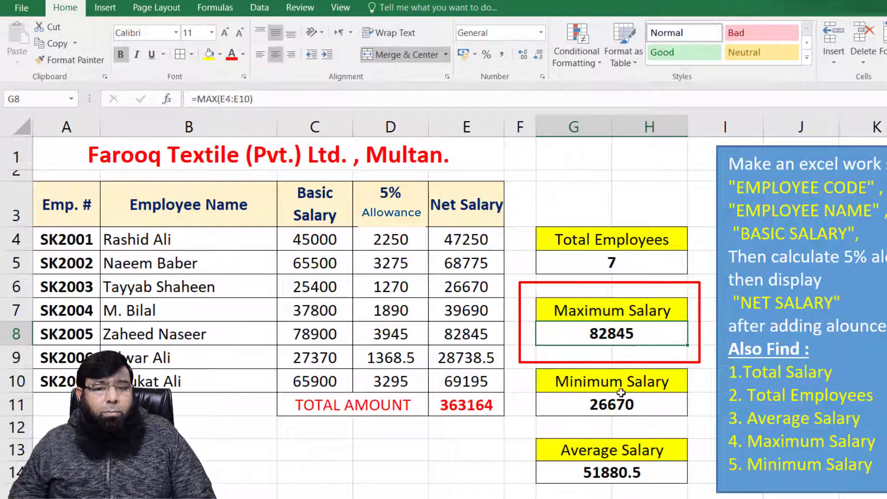
left_click(620, 407)
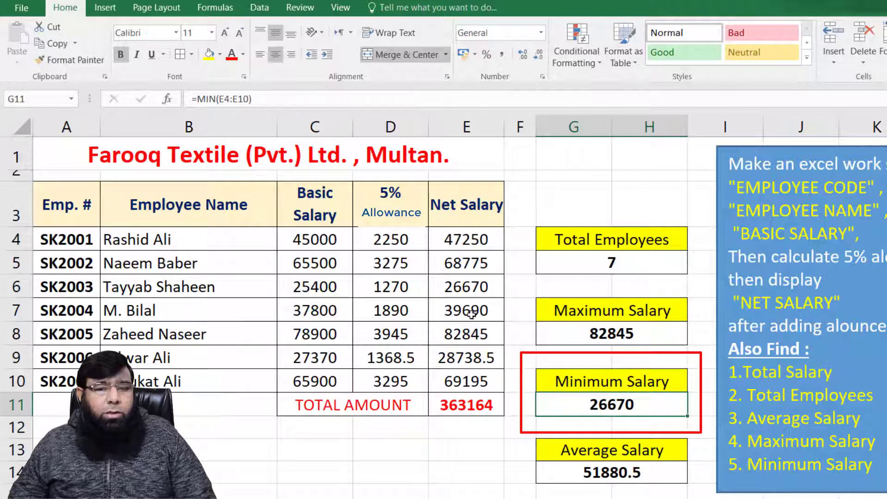
left_click(469, 292)
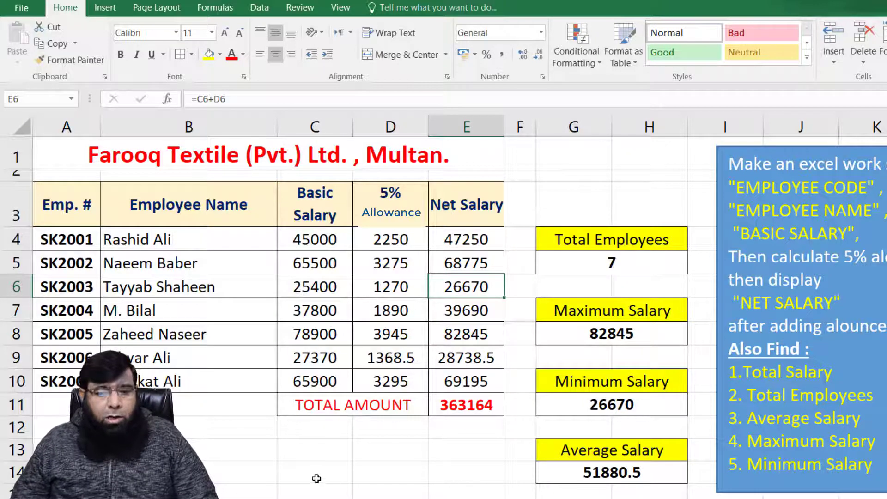
Enter the label "Date :" in C13 below the salary table
left_click(318, 450)
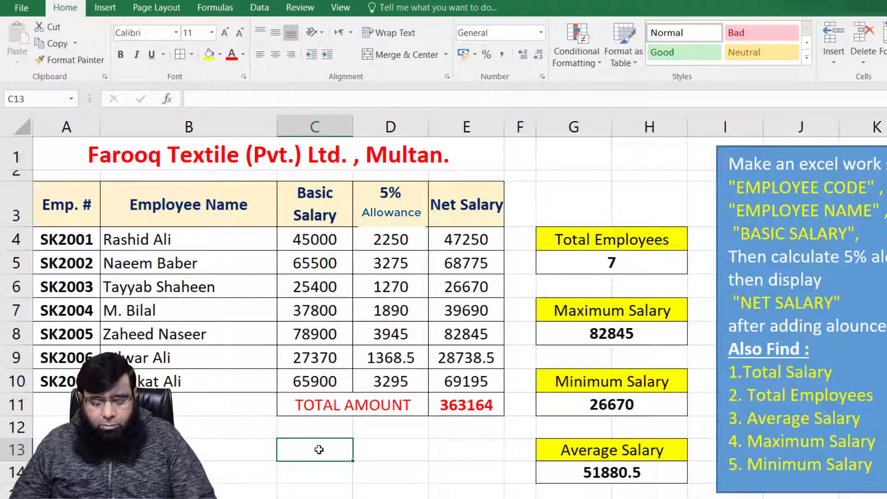
type("Dat")
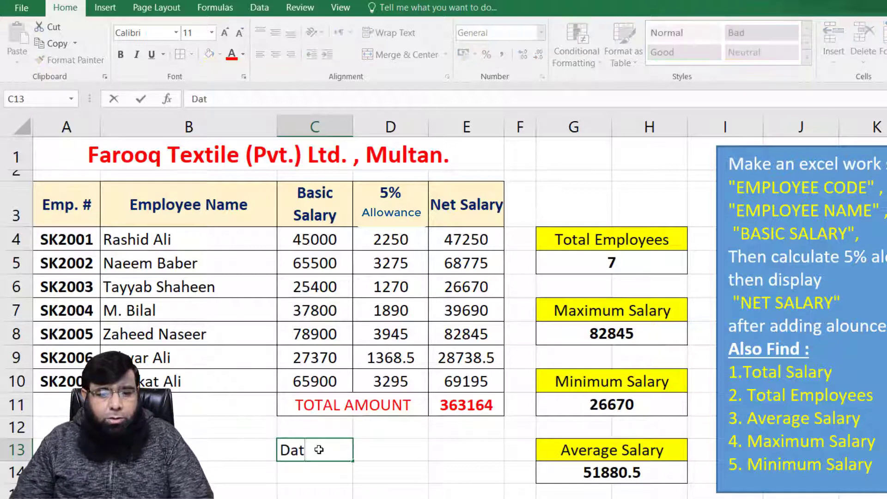
type("e :")
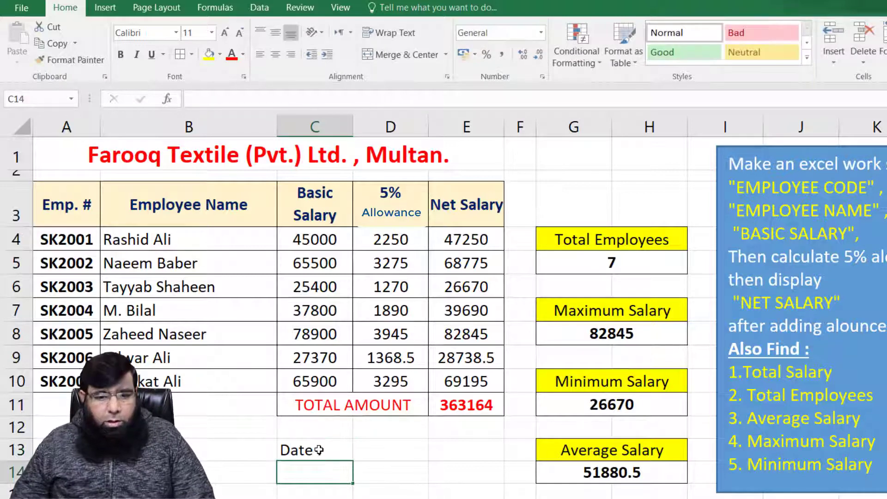
key("Return")
Merge and centre D13:E13 beside the date label and enter =now() there for the current date and time
left_click_drag(390, 454, 465, 453)
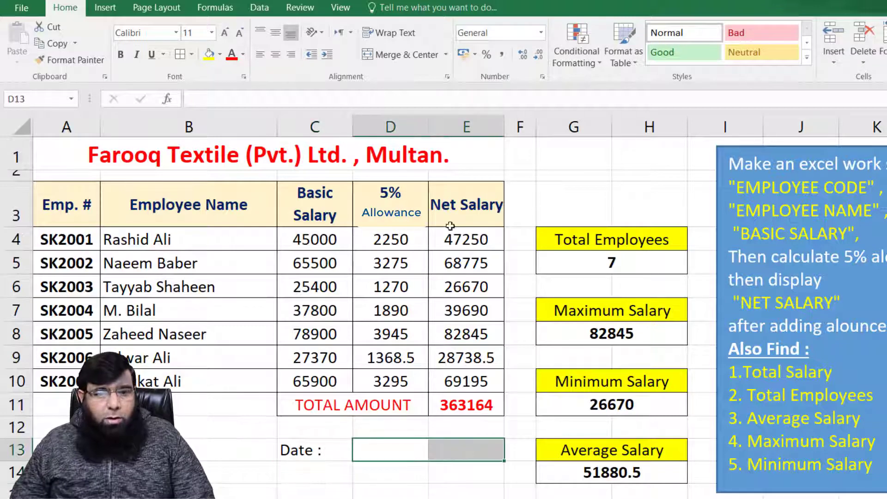
left_click(407, 54)
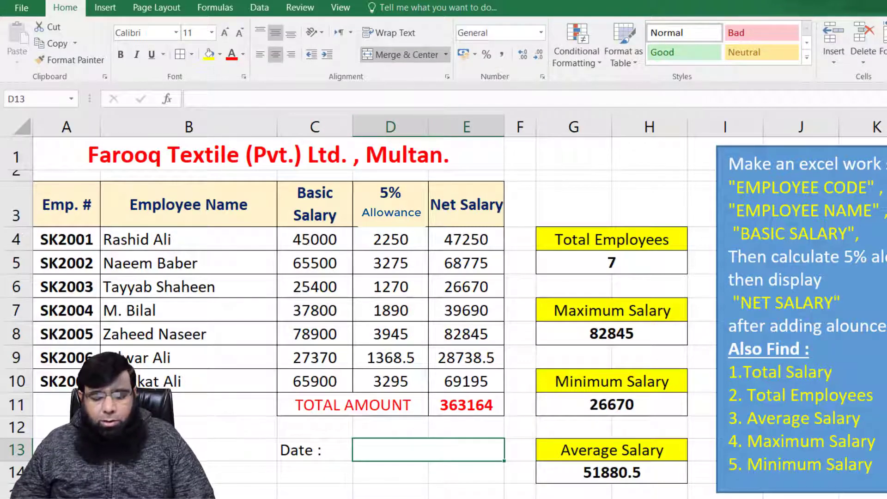
type("=now")
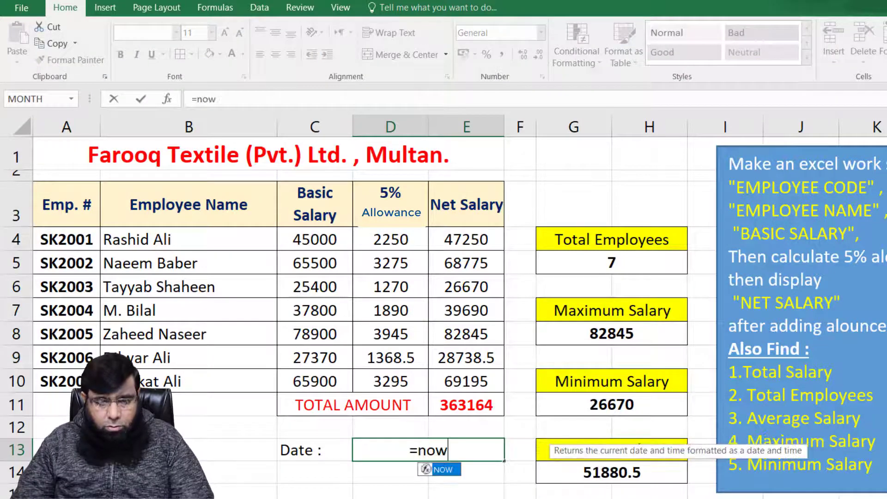
type("()")
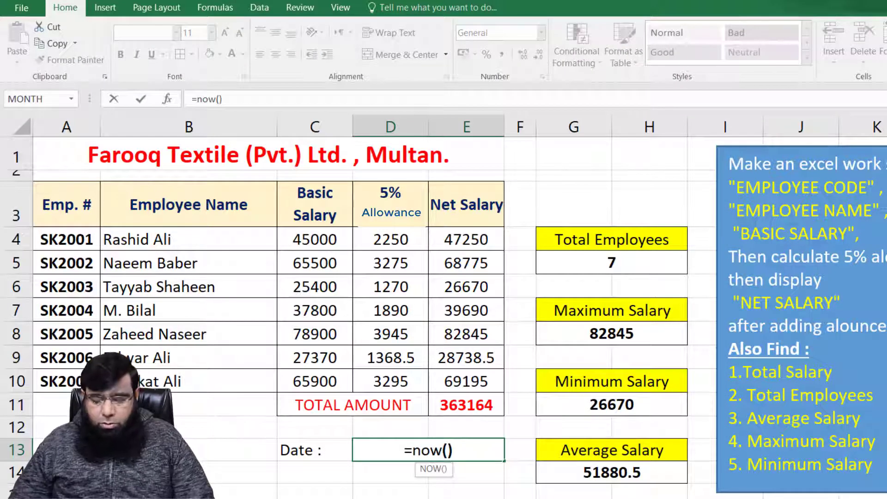
key("Return")
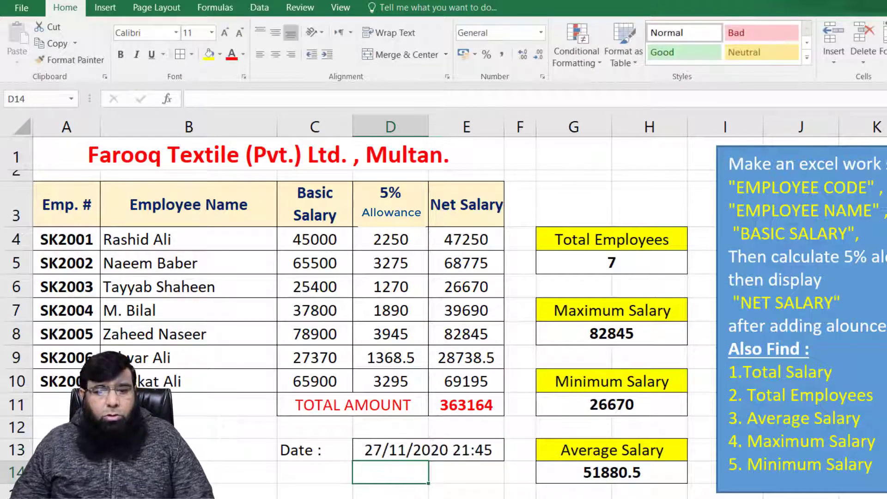
left_click(432, 452)
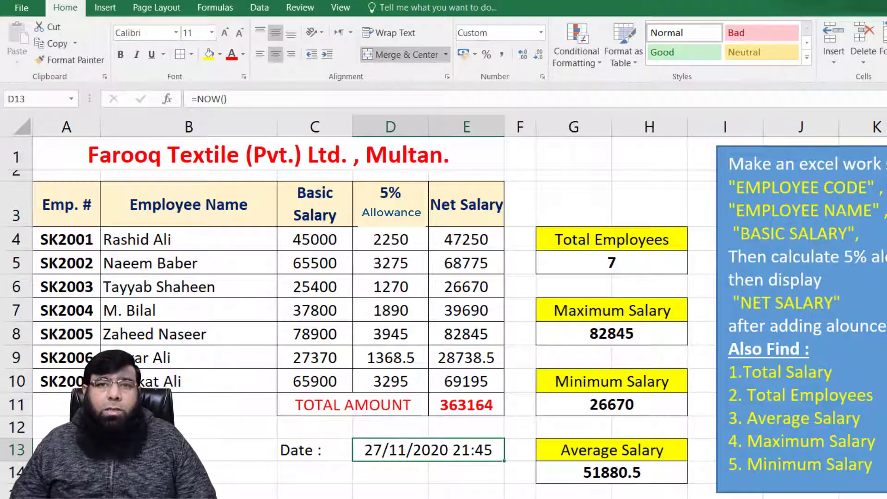